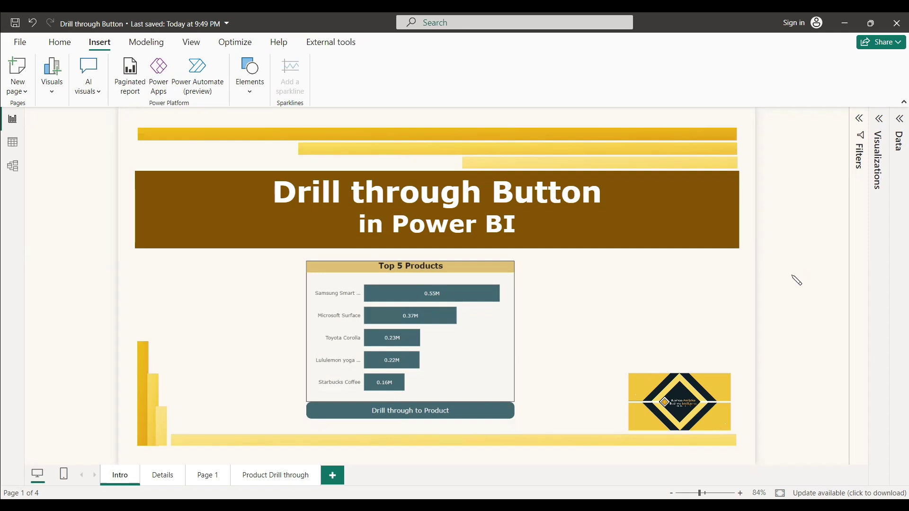
Switch to the Details page and right-click the Microsoft Surface bar to see Drill through
{"action": "left_click", "coordinate": [162, 475]}
{"action": "right_click", "coordinate": [245, 309]}
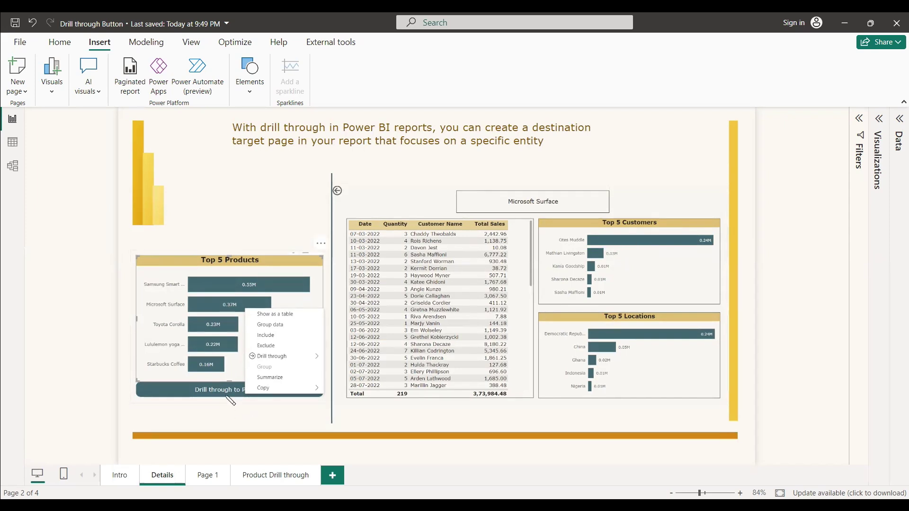
{"action": "left_click", "coordinate": [118, 482]}
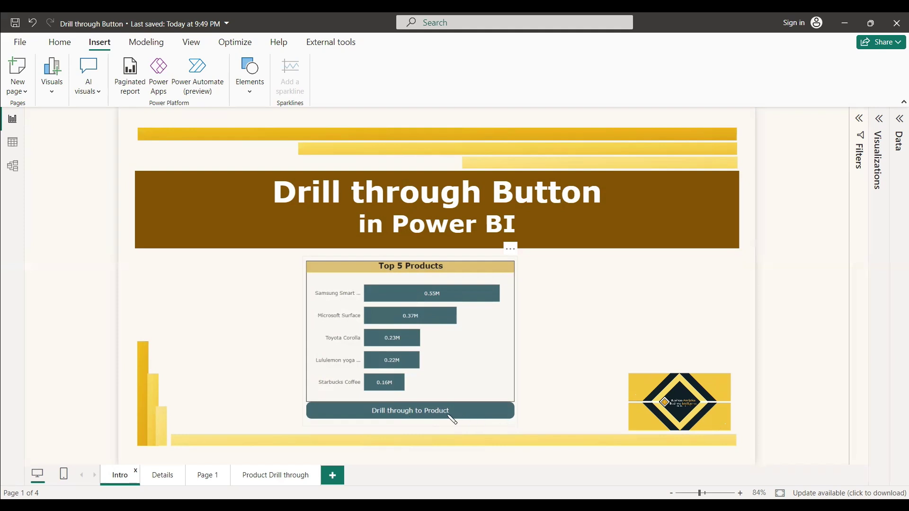
{"action": "left_click", "coordinate": [420, 415], "text": "ctrl"}
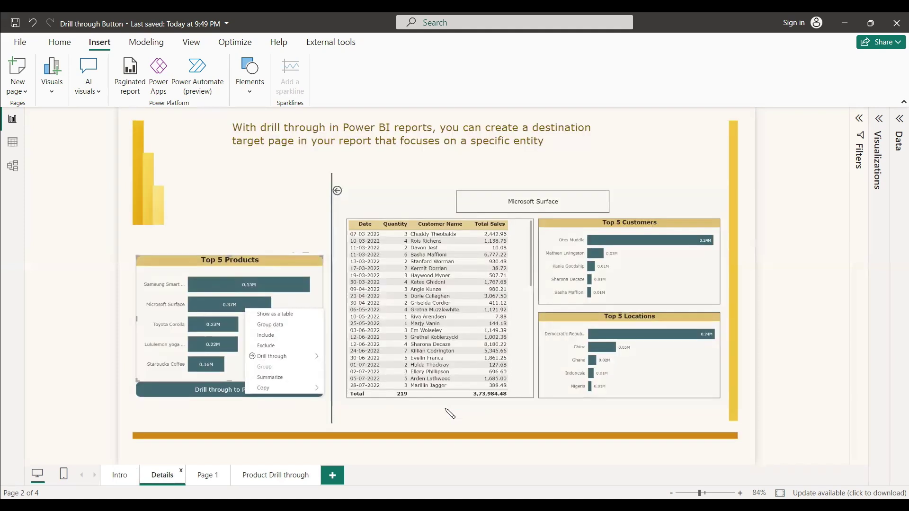
{"action": "left_click", "coordinate": [211, 479]}
Chart Total Sales by Product Name in the empty Page 1 bar chart
{"action": "left_click", "coordinate": [484, 266]}
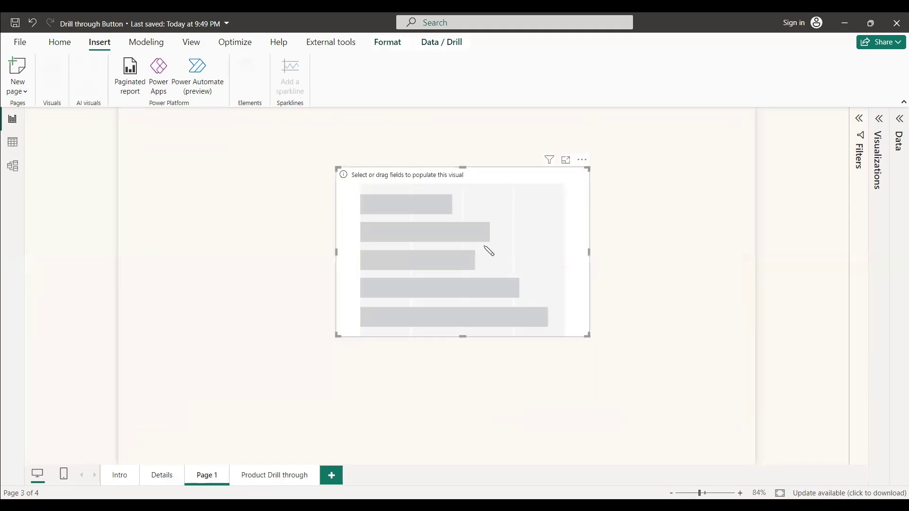
{"action": "left_click", "coordinate": [877, 186]}
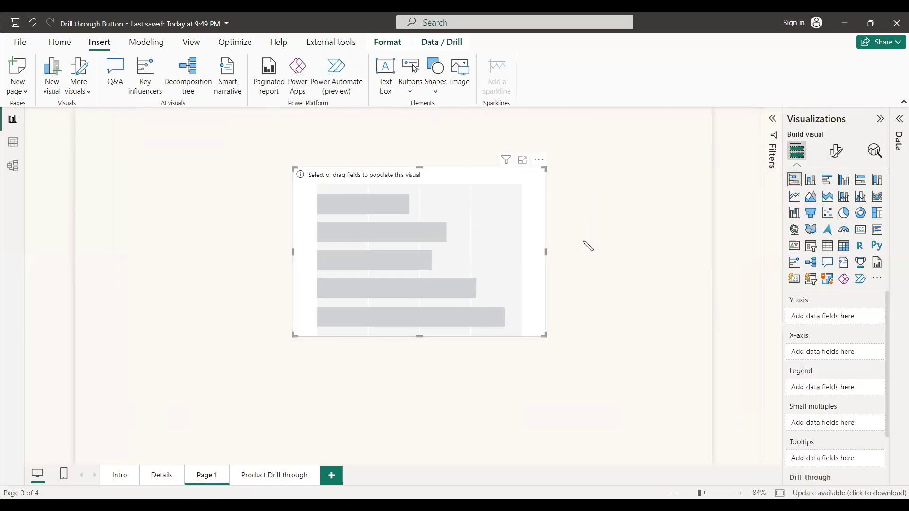
{"action": "left_click", "coordinate": [900, 120]}
{"action": "left_click", "coordinate": [810, 205]}
{"action": "left_click", "coordinate": [829, 248]}
{"action": "left_click", "coordinate": [811, 261]}
{"action": "left_click", "coordinate": [829, 390]}
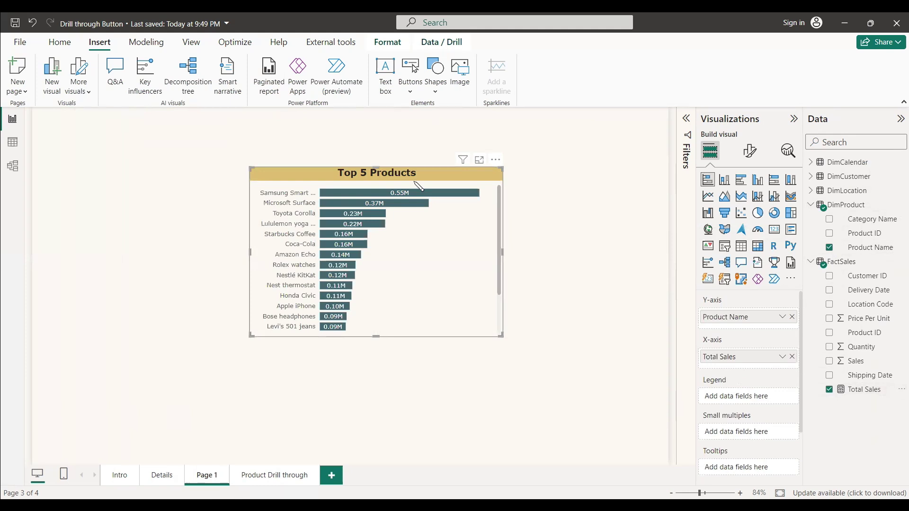
Filter the chart's Product Name to the Top 5 by Total Sales
{"action": "left_click", "coordinate": [687, 122]}
{"action": "left_click", "coordinate": [667, 187]}
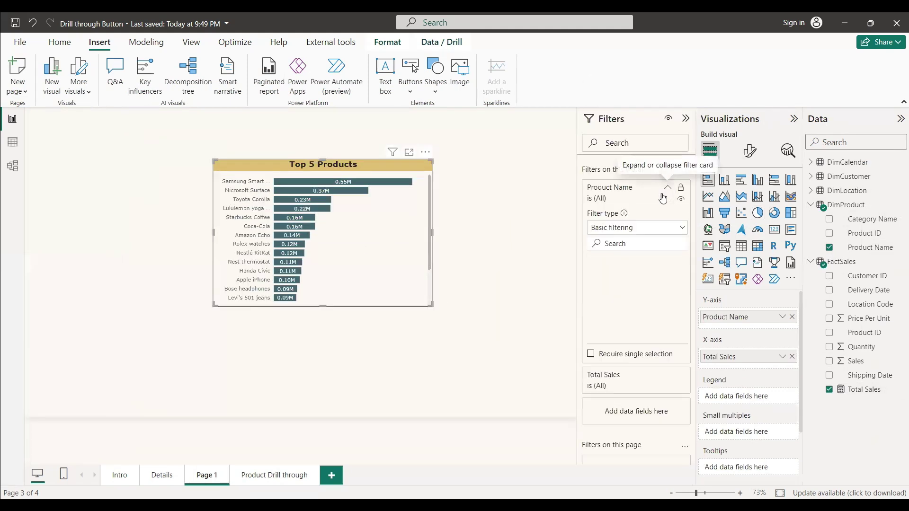
{"action": "left_click", "coordinate": [645, 231]}
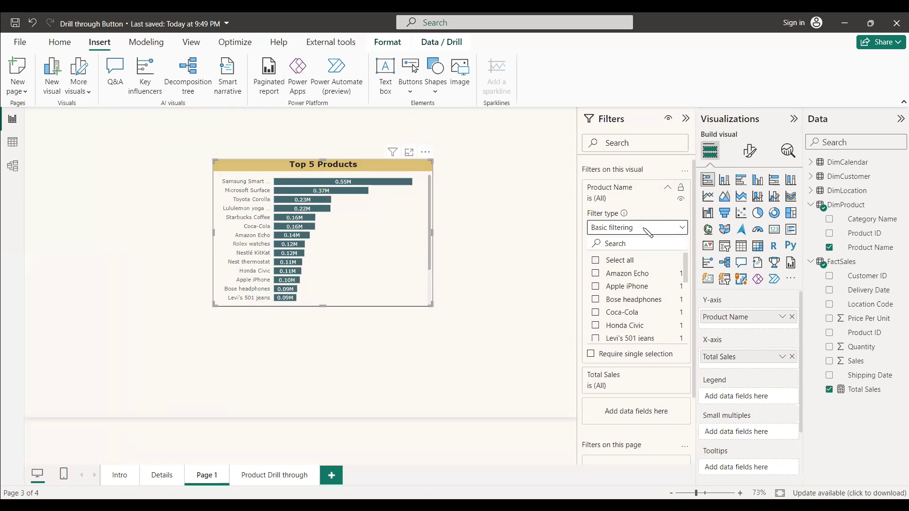
{"action": "left_click", "coordinate": [600, 274]}
{"action": "left_click", "coordinate": [650, 256]}
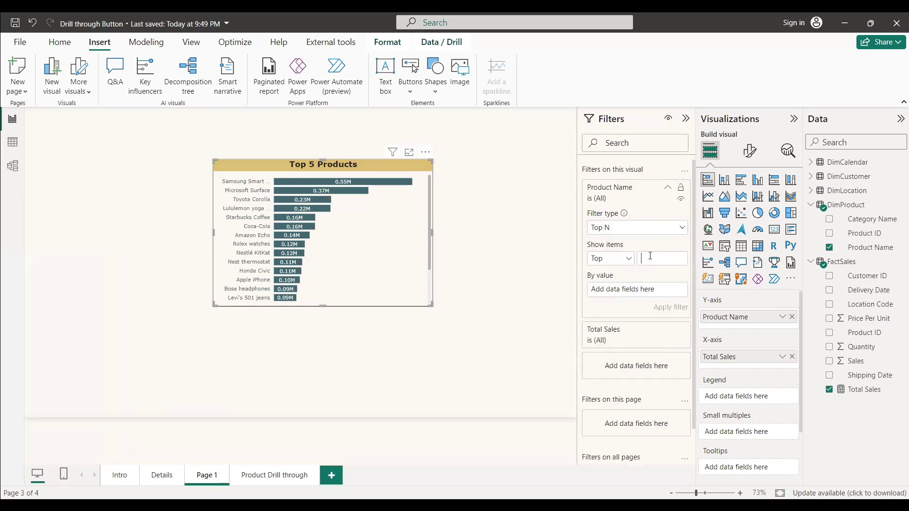
{"action": "left_click_drag", "start_coordinate": [848, 392], "coordinate": [629, 294]}
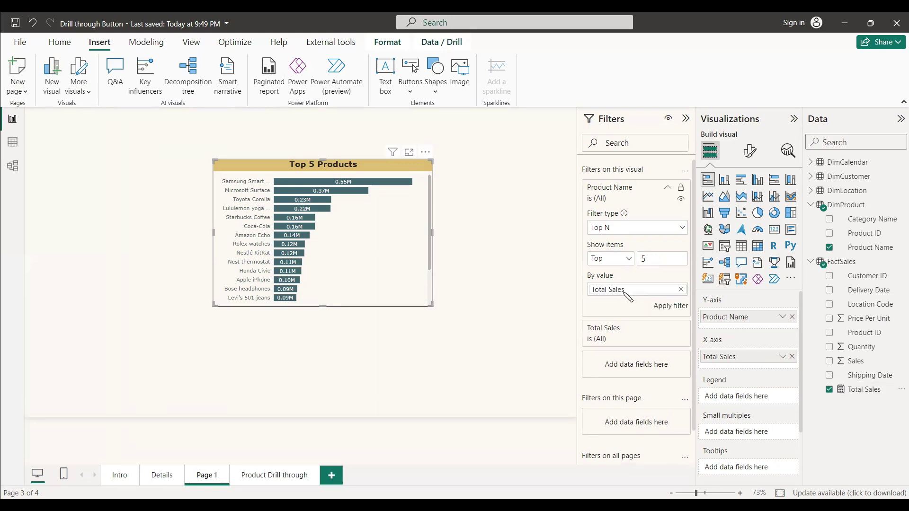
{"action": "left_click", "coordinate": [659, 308]}
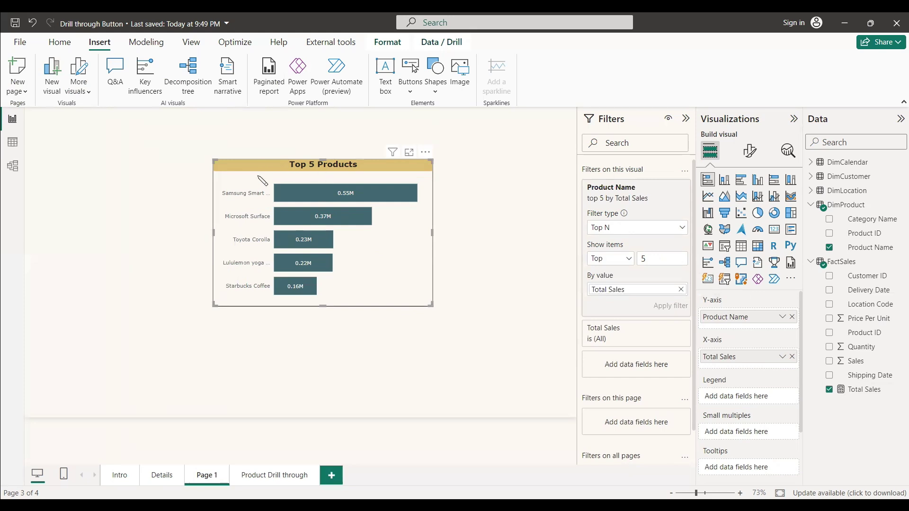
{"action": "key", "text": "ctrl+z"}
{"action": "key", "text": "ctrl+y"}
{"action": "key", "text": "ctrl+z"}
{"action": "key", "text": "ctrl+y"}
{"action": "left_click", "coordinate": [687, 124]}
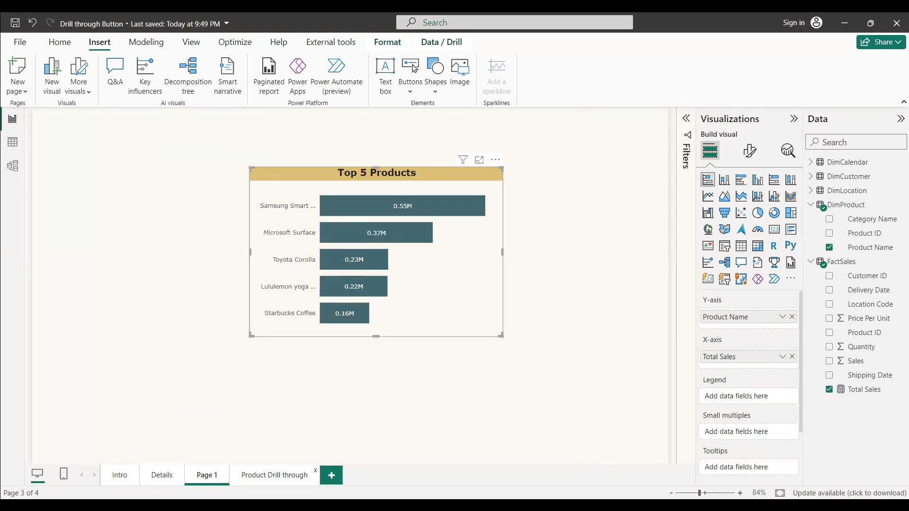
{"action": "left_click", "coordinate": [274, 474]}
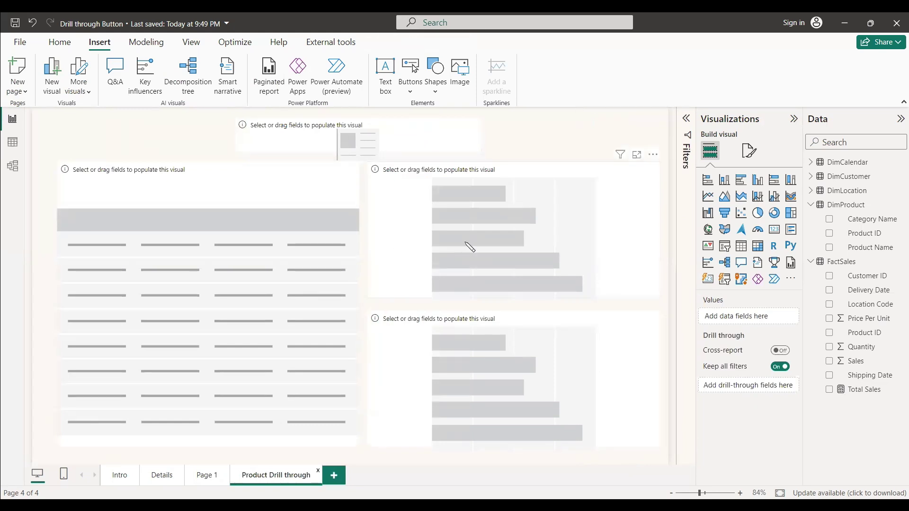
Show DimProduct Product Name in the top card, now reading Amazon Echo
{"action": "left_click", "coordinate": [419, 151]}
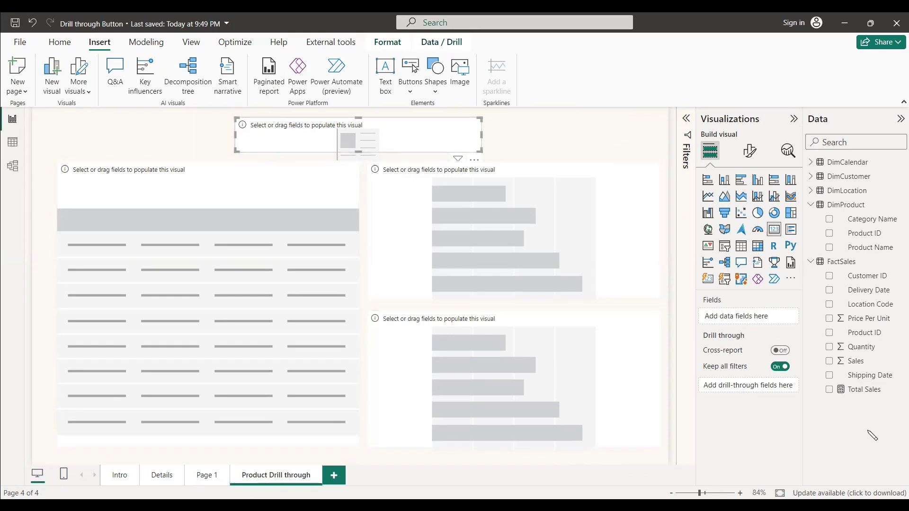
{"action": "left_click", "coordinate": [829, 247]}
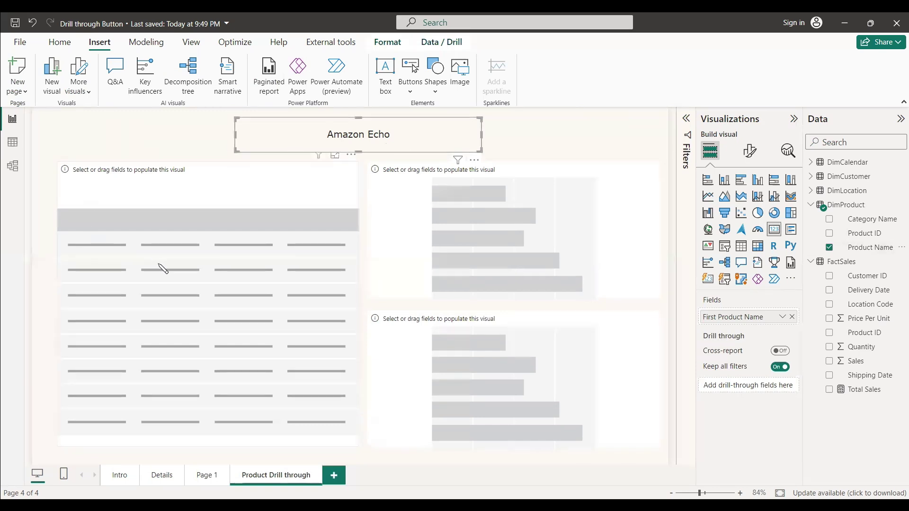
{"action": "left_click", "coordinate": [267, 189]}
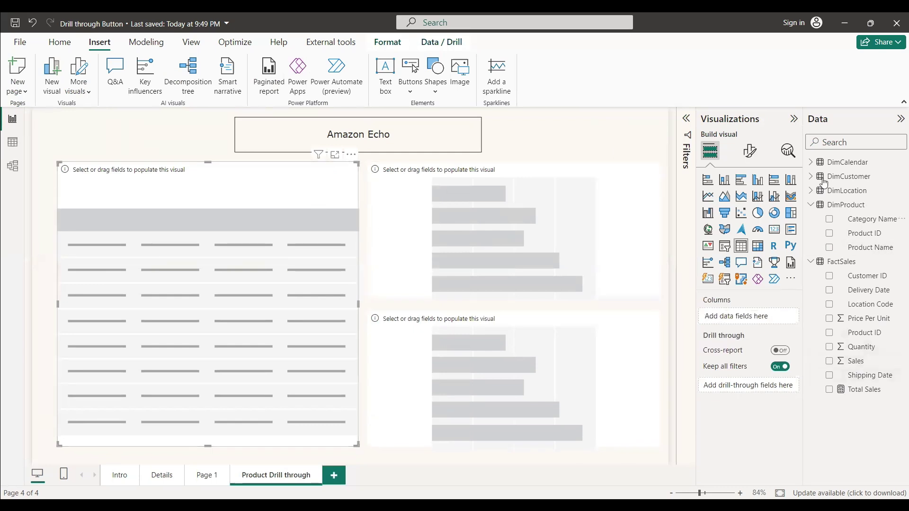
Add Date, Quantity, Customer Name and Total Sales columns to the table, Quantity before Customer Name
{"action": "left_click", "coordinate": [812, 162]}
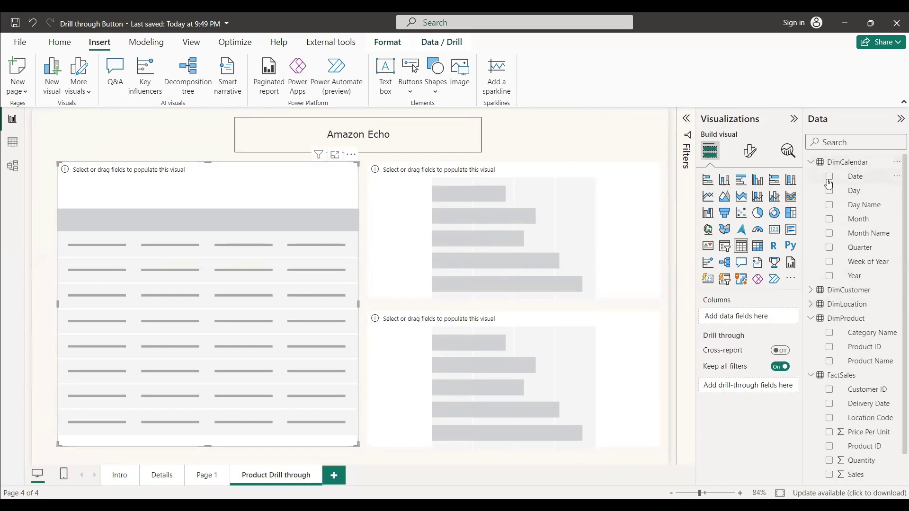
{"action": "left_click", "coordinate": [828, 176]}
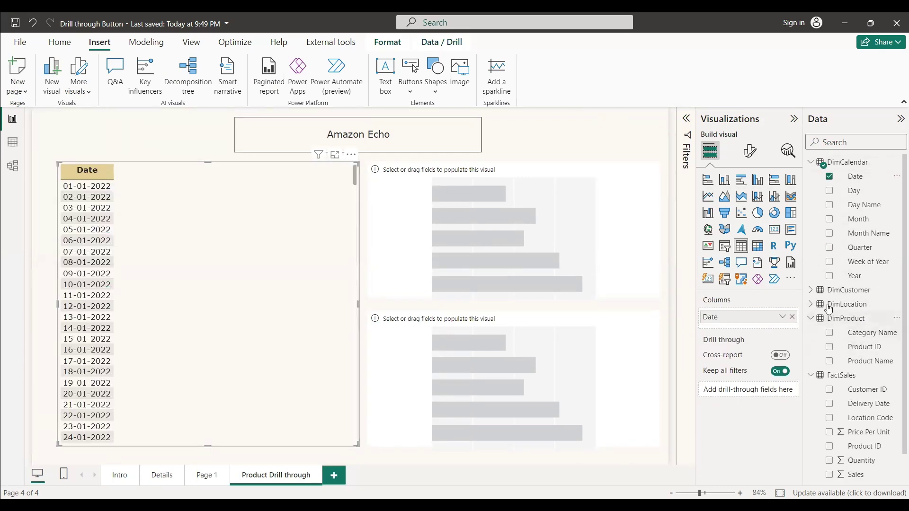
{"action": "left_click", "coordinate": [823, 168]}
{"action": "left_click", "coordinate": [811, 290]}
{"action": "left_click", "coordinate": [829, 219]}
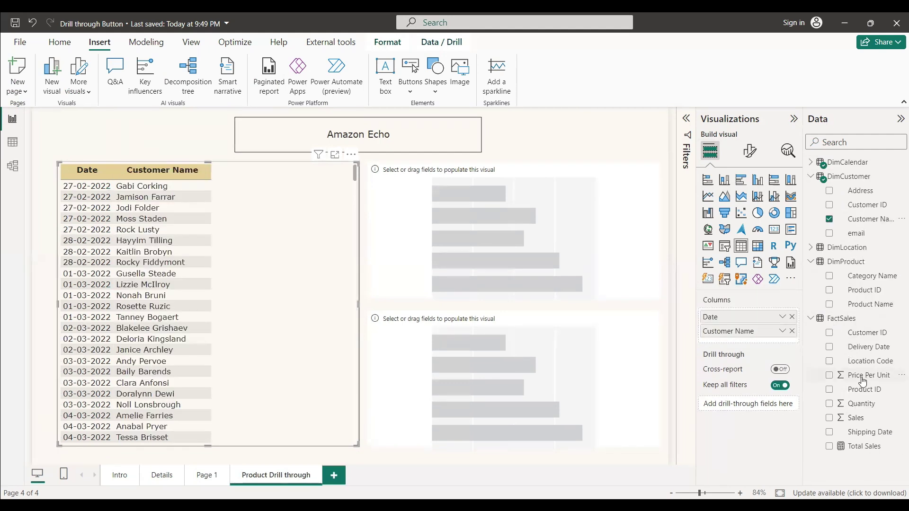
{"action": "left_click", "coordinate": [828, 403]}
{"action": "left_click_drag", "start_coordinate": [730, 355], "coordinate": [724, 331]}
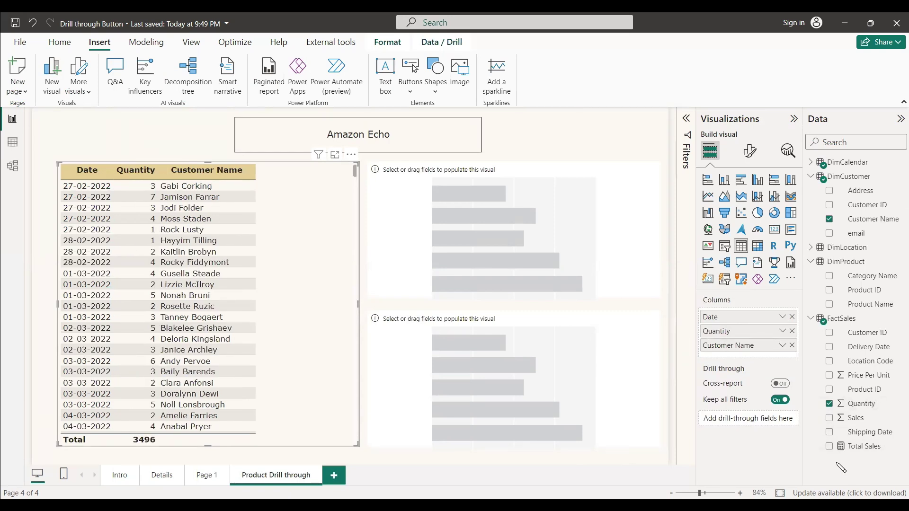
{"action": "left_click", "coordinate": [829, 446]}
{"action": "key", "text": "Escape"}
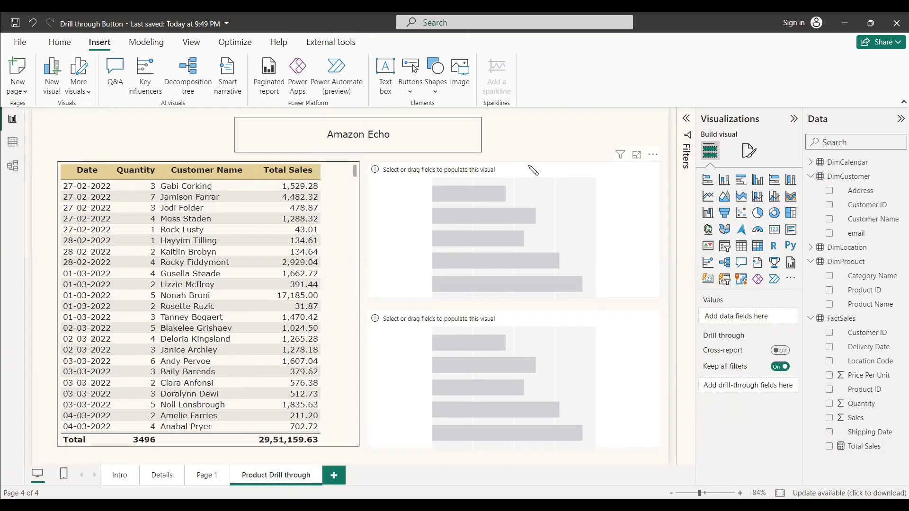
{"action": "left_click", "coordinate": [533, 171]}
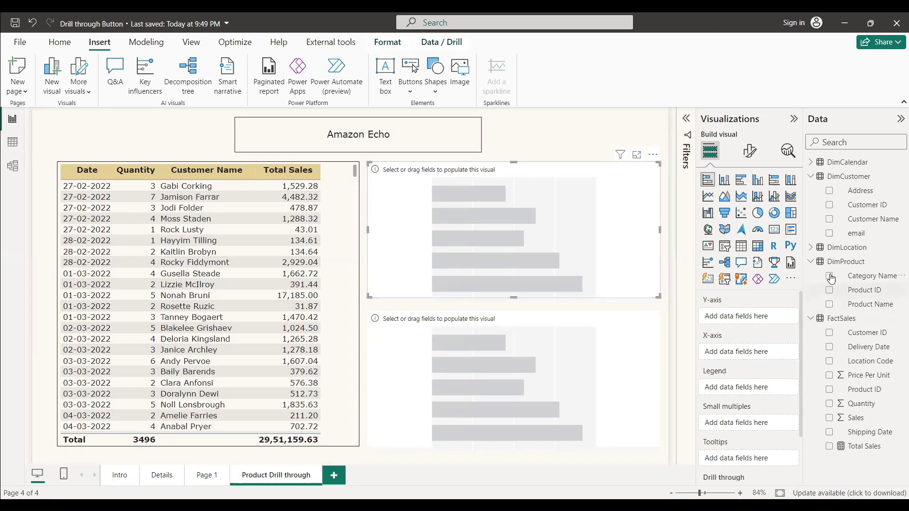
Chart Total Sales by Customer Name, filtered to the Top 5 customers by Total Sales
{"action": "left_click", "coordinate": [829, 219]}
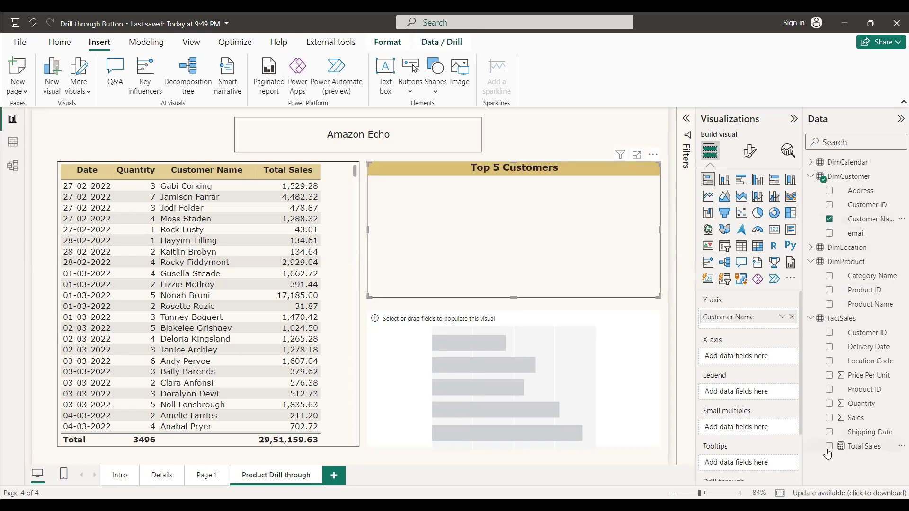
{"action": "left_click", "coordinate": [829, 446]}
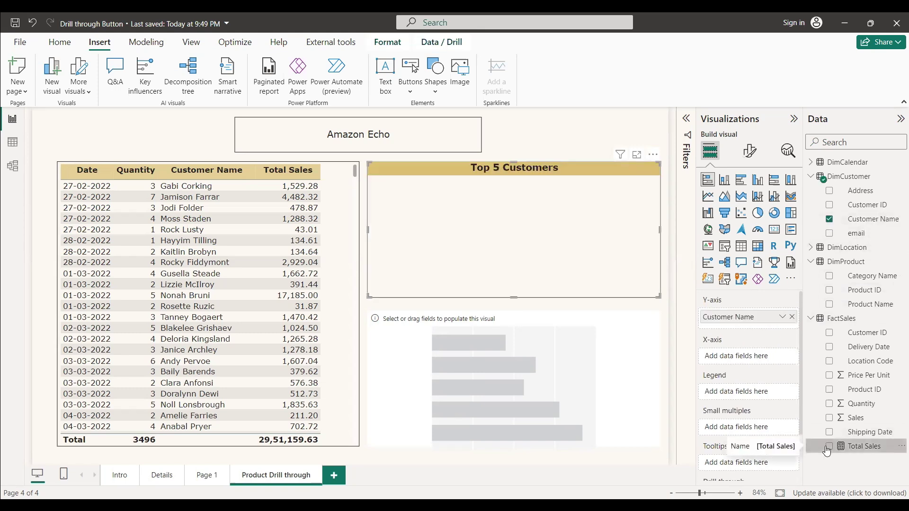
{"action": "left_click", "coordinate": [684, 125]}
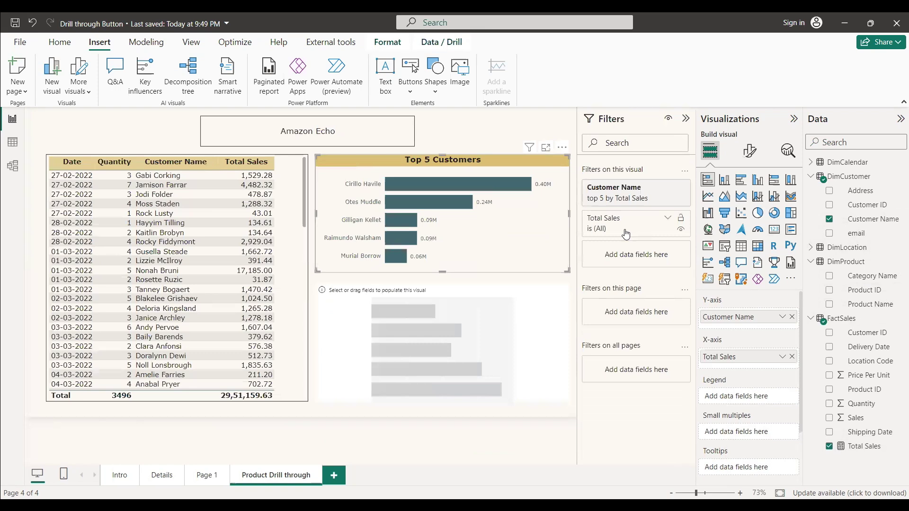
{"action": "left_click", "coordinate": [668, 199]}
{"action": "left_click", "coordinate": [667, 188]}
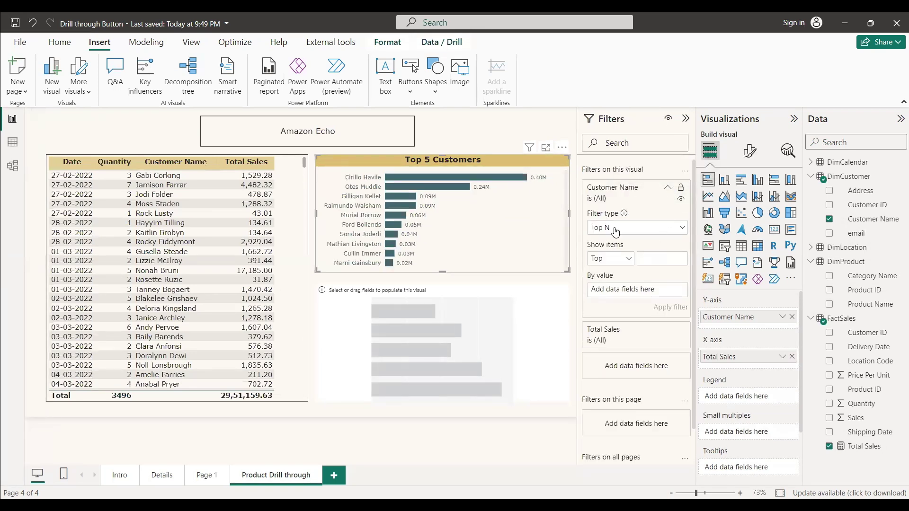
{"action": "left_click", "coordinate": [669, 260]}
{"action": "type", "text": "5"}
{"action": "left_click_drag", "start_coordinate": [859, 446], "coordinate": [634, 289]}
{"action": "left_click", "coordinate": [673, 308]}
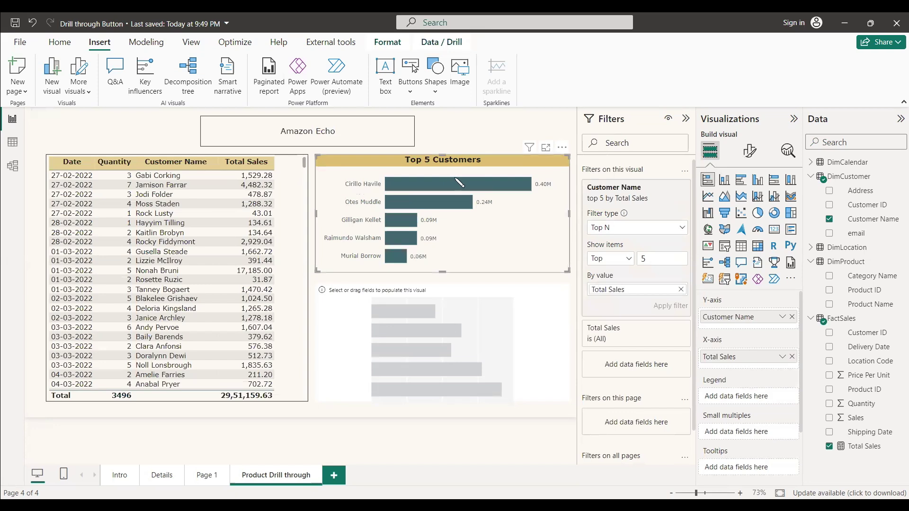
{"action": "left_click", "coordinate": [495, 297]}
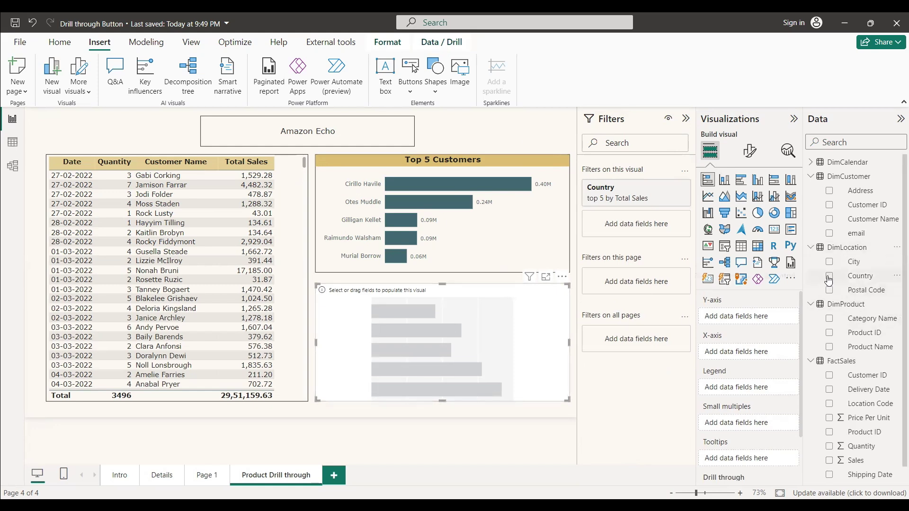
Chart Total Sales by Country, filtered to the Top 5 countries by Total Sales
{"action": "left_click", "coordinate": [829, 276]}
{"action": "scroll", "coordinate": [826, 478], "scroll_direction": "down", "scroll_amount": 1}
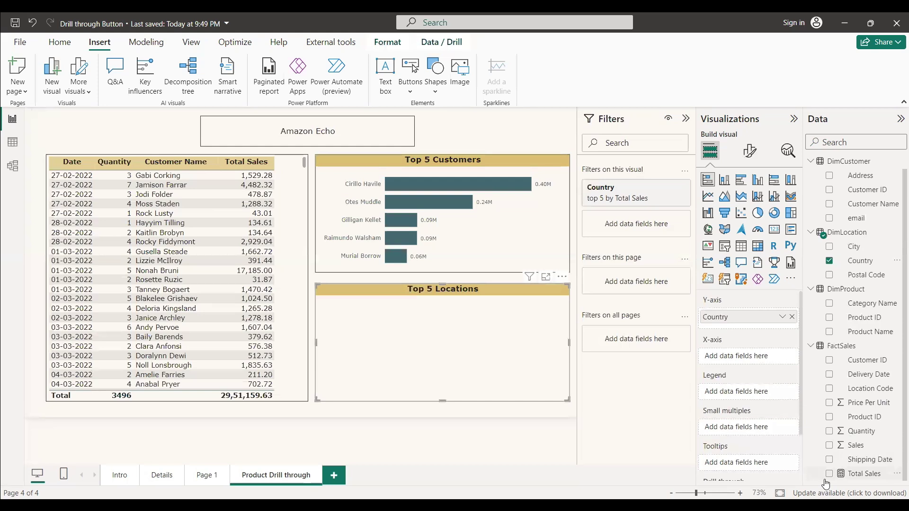
{"action": "left_click", "coordinate": [829, 474]}
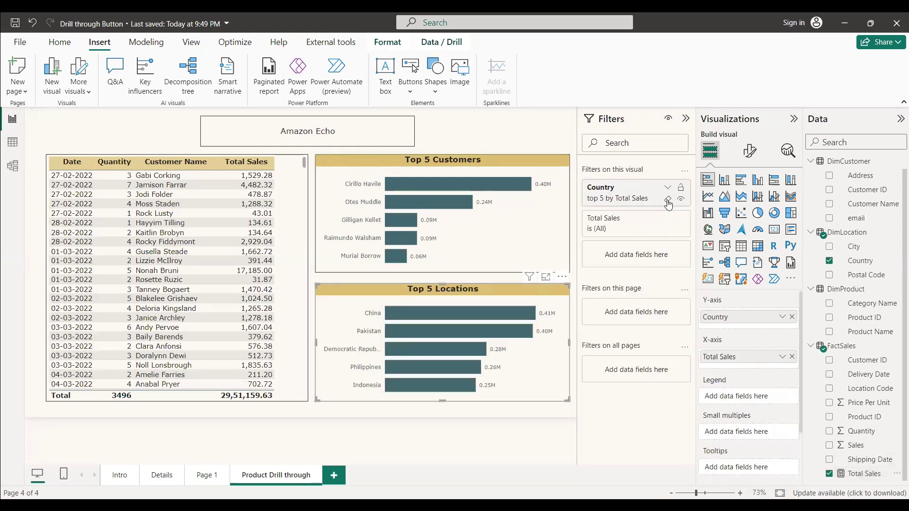
{"action": "left_click", "coordinate": [668, 202]}
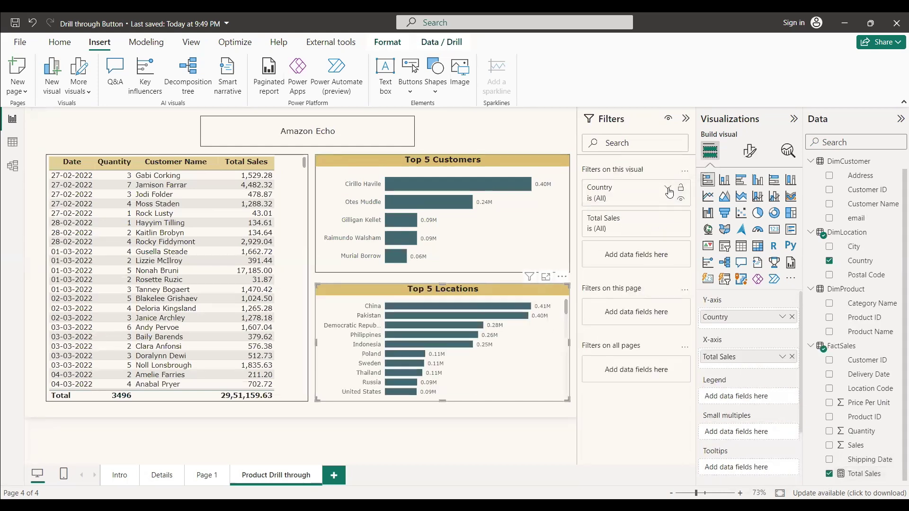
{"action": "left_click", "coordinate": [667, 188]}
{"action": "left_click", "coordinate": [666, 256]}
{"action": "type", "text": "5"}
{"action": "left_click_drag", "start_coordinate": [847, 473], "coordinate": [636, 289]}
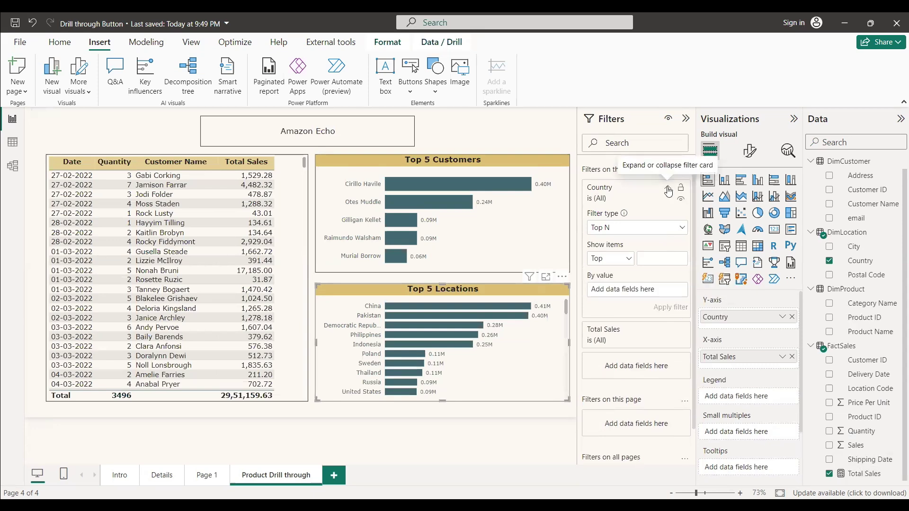
{"action": "left_click", "coordinate": [671, 306]}
{"action": "left_click", "coordinate": [685, 119]}
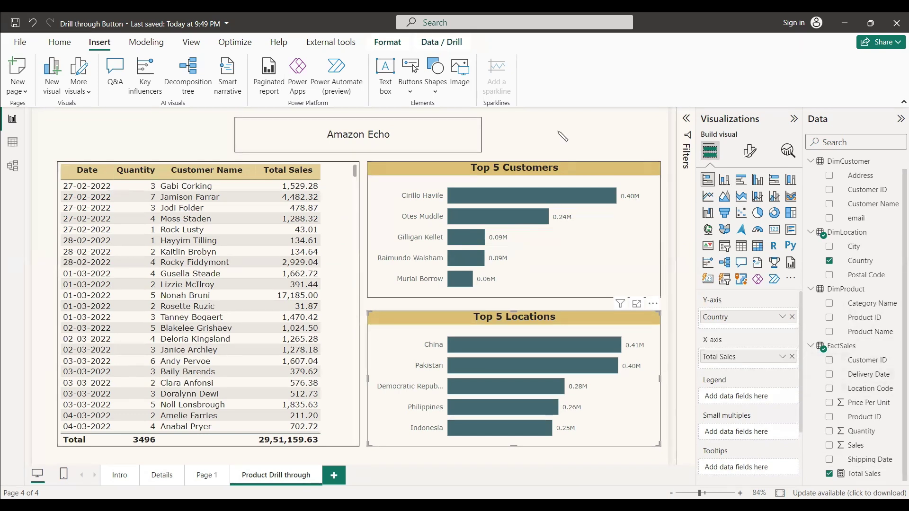
{"action": "left_click", "coordinate": [577, 151]}
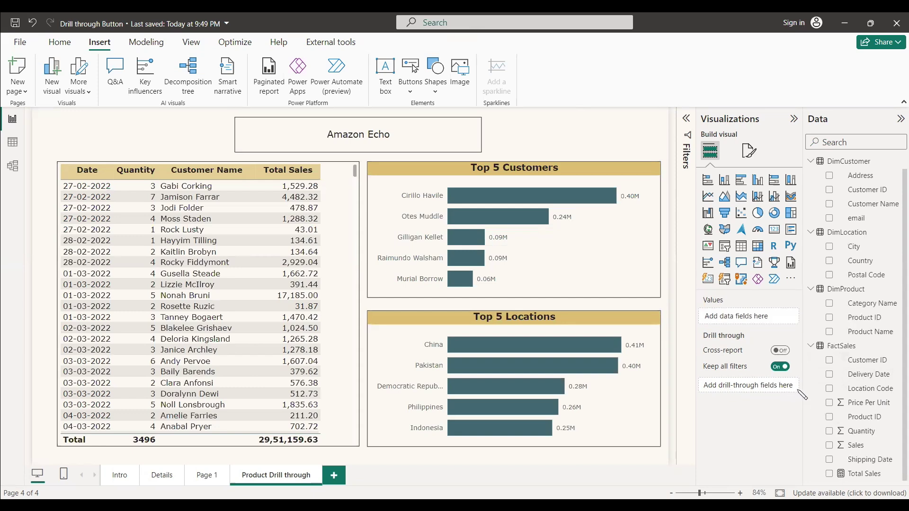
Set Product Name as the Product Drill through page's drill-through field and test the back arrow
{"action": "left_click_drag", "start_coordinate": [865, 336], "coordinate": [203, 476]}
{"action": "left_click", "coordinate": [207, 475]}
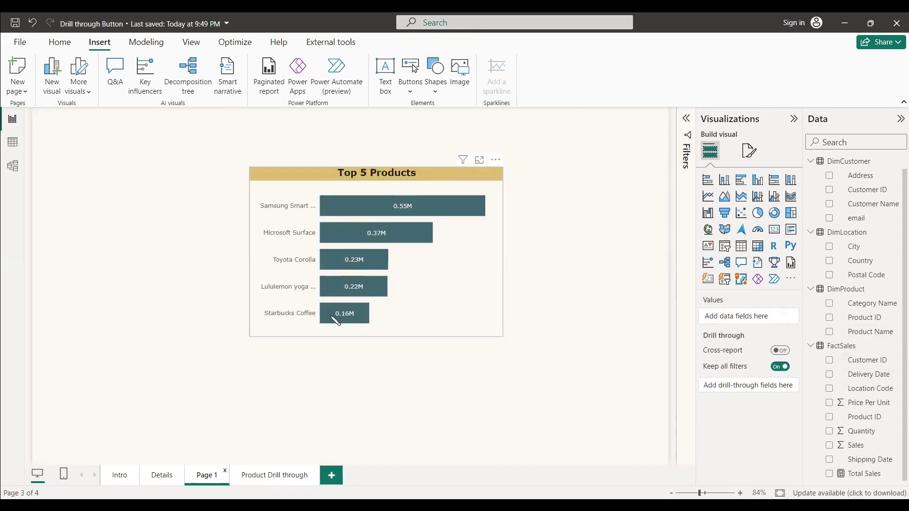
{"action": "left_click", "coordinate": [275, 475]}
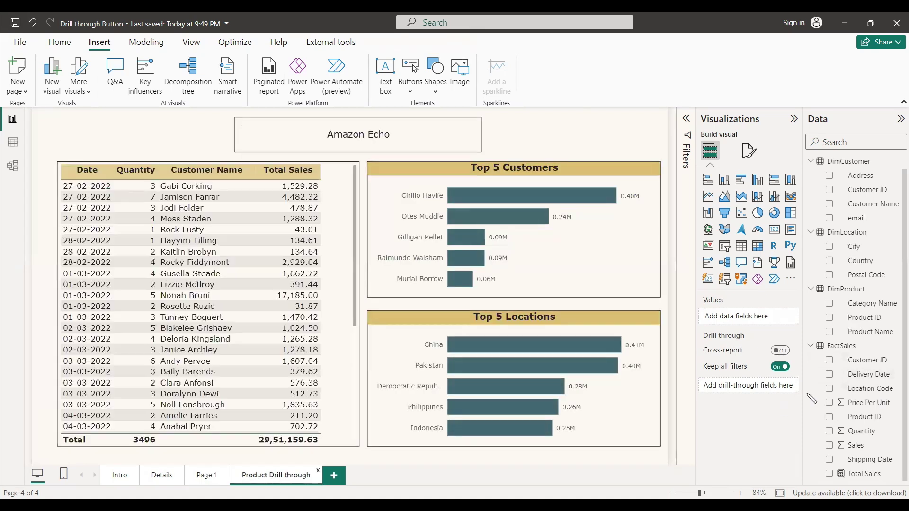
{"action": "left_click_drag", "start_coordinate": [871, 334], "coordinate": [748, 416]}
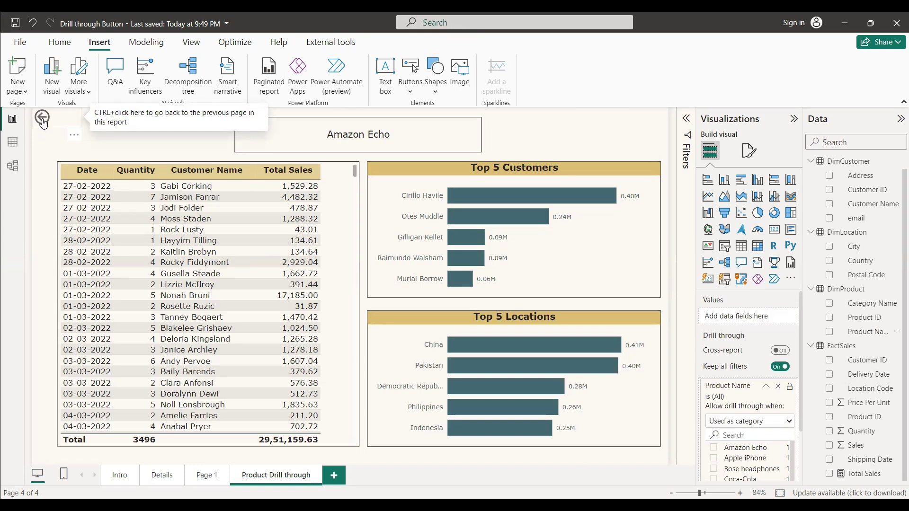
{"action": "left_click", "coordinate": [206, 475]}
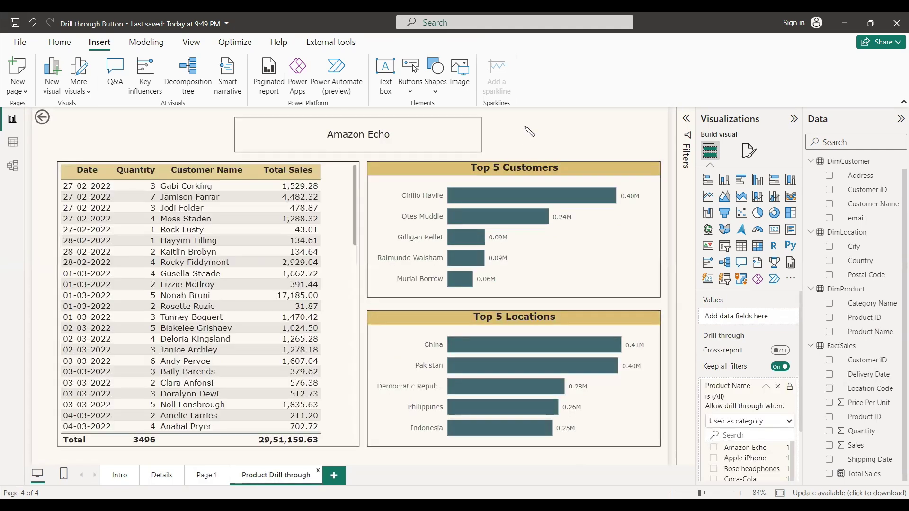
Drill through from the Microsoft Surface bar to Product Drill through, then go back to Page 1
{"action": "right_click", "coordinate": [290, 477]}
{"action": "left_click", "coordinate": [291, 480]}
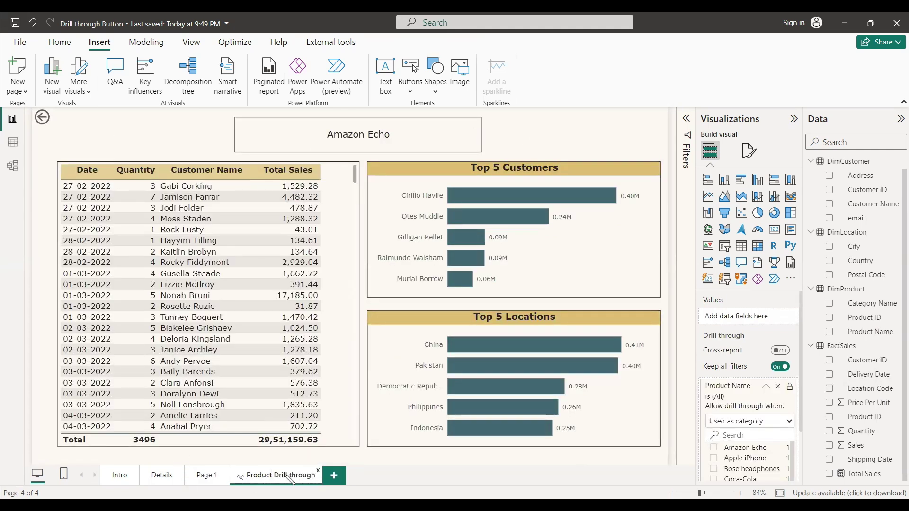
{"action": "left_click", "coordinate": [206, 478]}
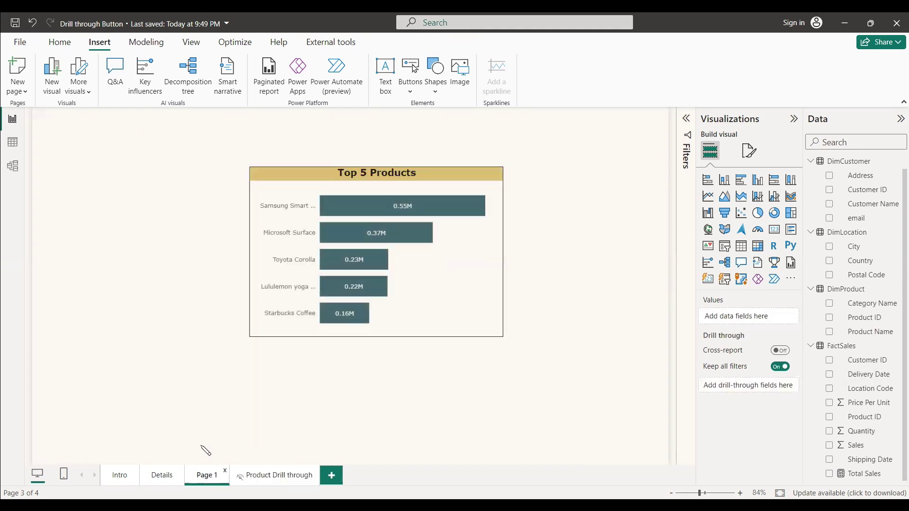
{"action": "right_click", "coordinate": [406, 238]}
{"action": "mouse_move", "coordinate": [411, 297]}
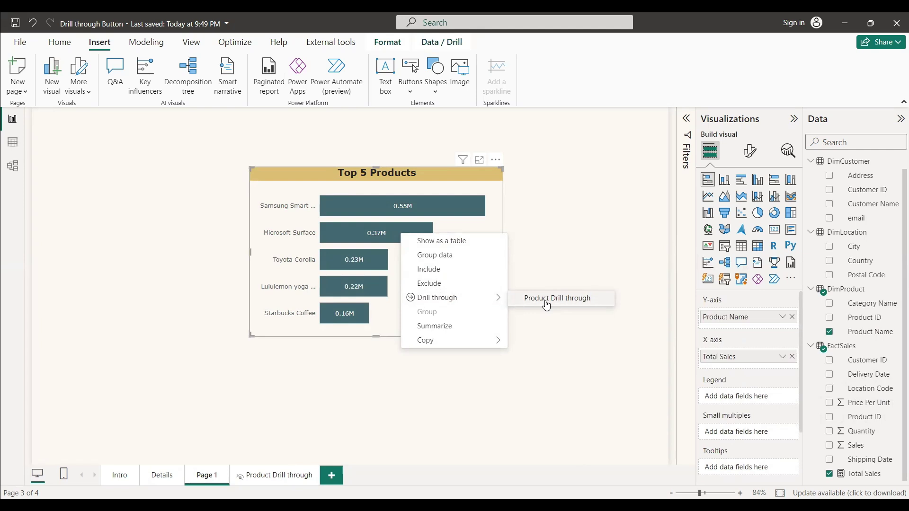
{"action": "left_click", "coordinate": [546, 301]}
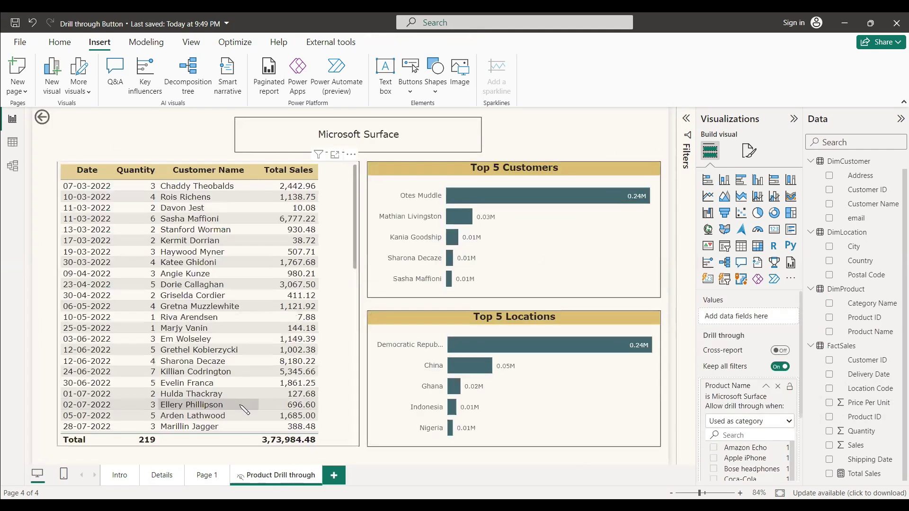
{"action": "left_click", "coordinate": [41, 117], "text": "ctrl"}
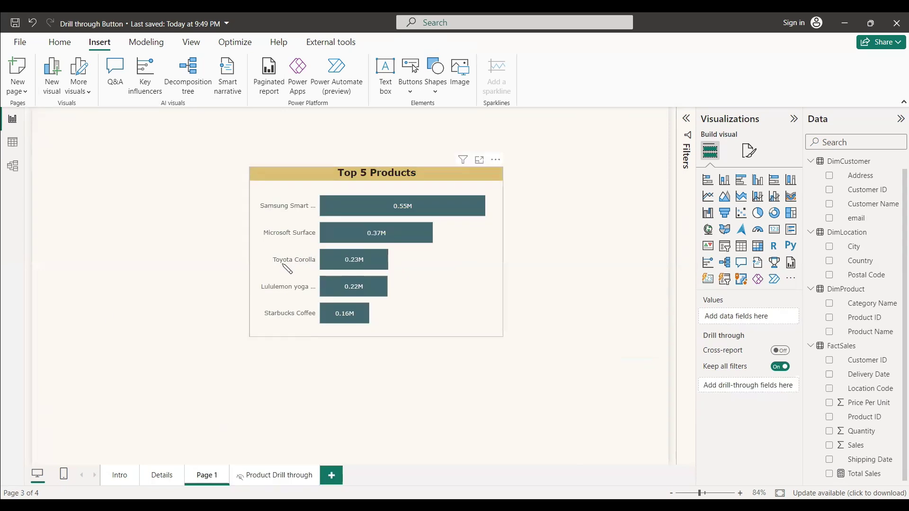
Drill through on the Toyota Corolla bar, showing 179 units and 2,26,472.04 in sales
{"action": "right_click", "coordinate": [363, 266]}
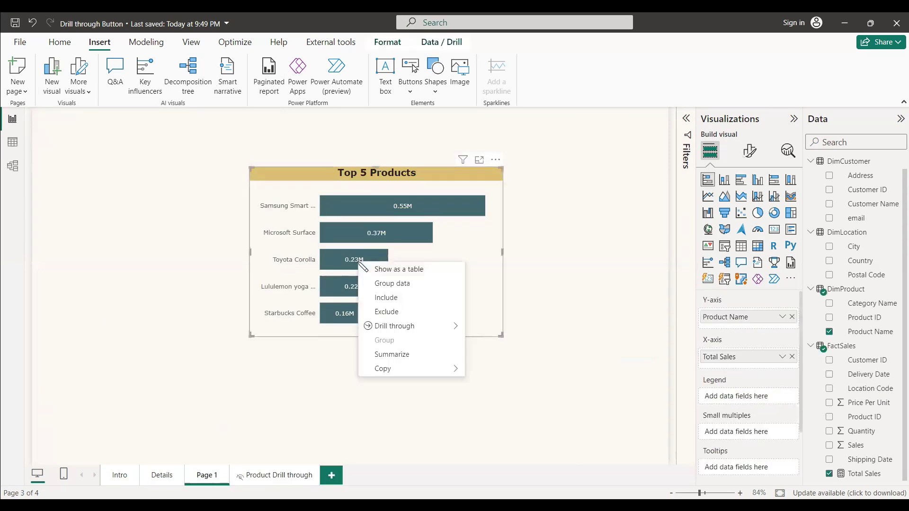
{"action": "mouse_move", "coordinate": [383, 326]}
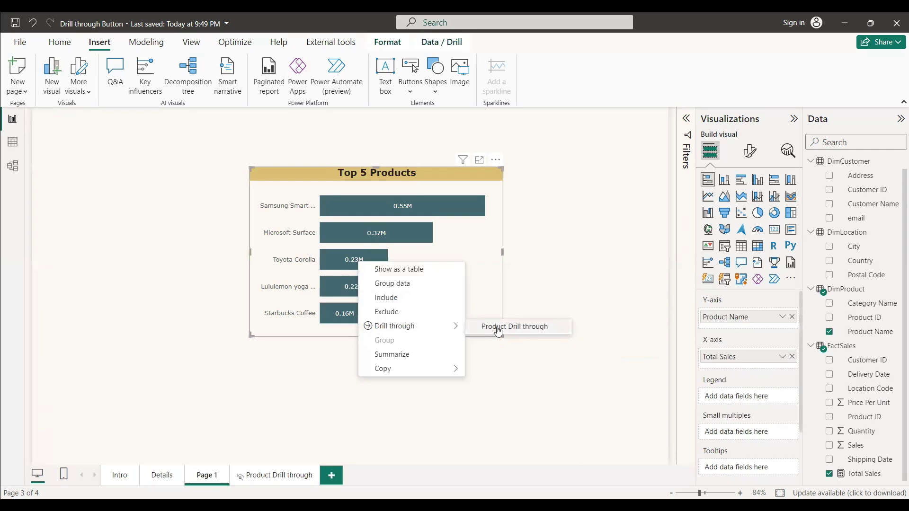
{"action": "left_click", "coordinate": [498, 331]}
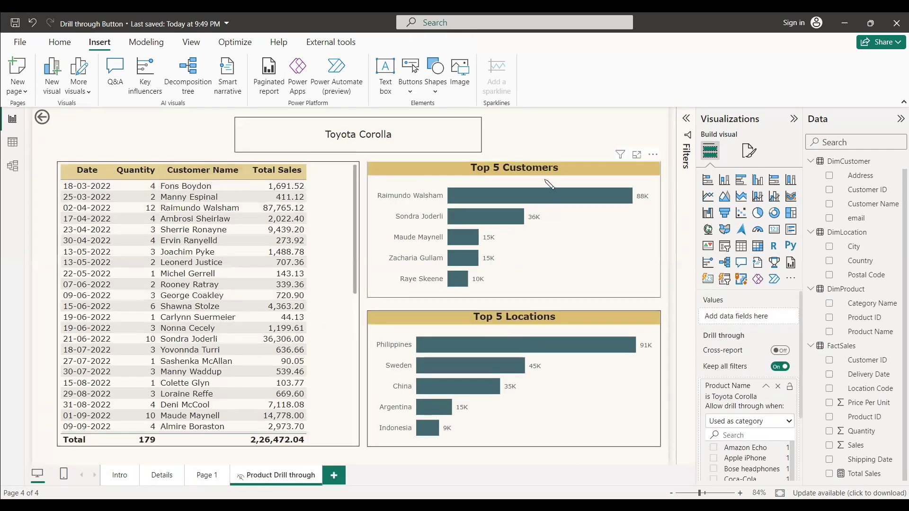
{"action": "mouse_move", "coordinate": [543, 324]}
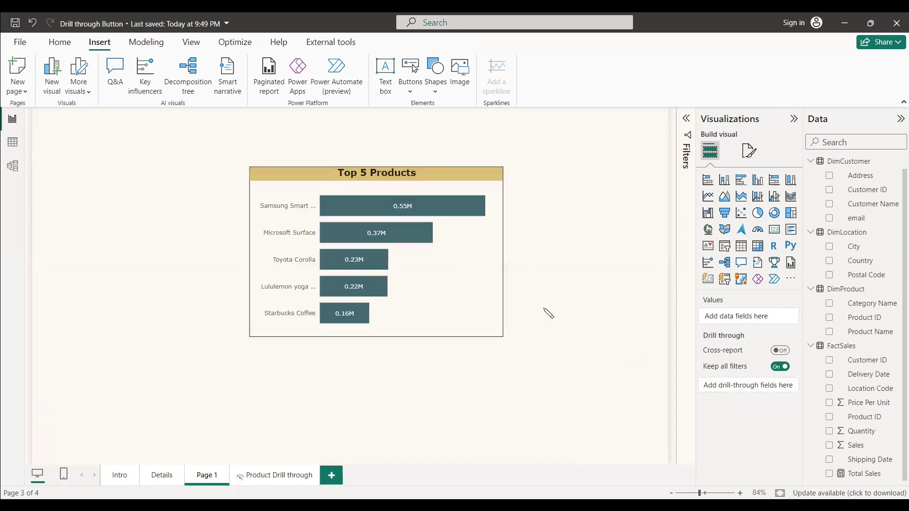
{"action": "left_click", "coordinate": [434, 173]}
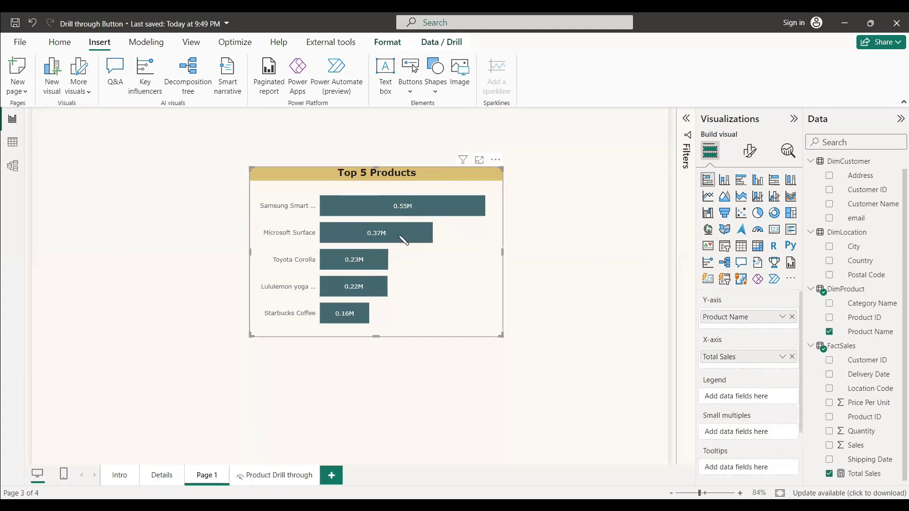
Turn Tooltips Off in the chart's General format settings and confirm Drill through still appears
{"action": "mouse_move", "coordinate": [399, 235]}
{"action": "left_click", "coordinate": [749, 151]}
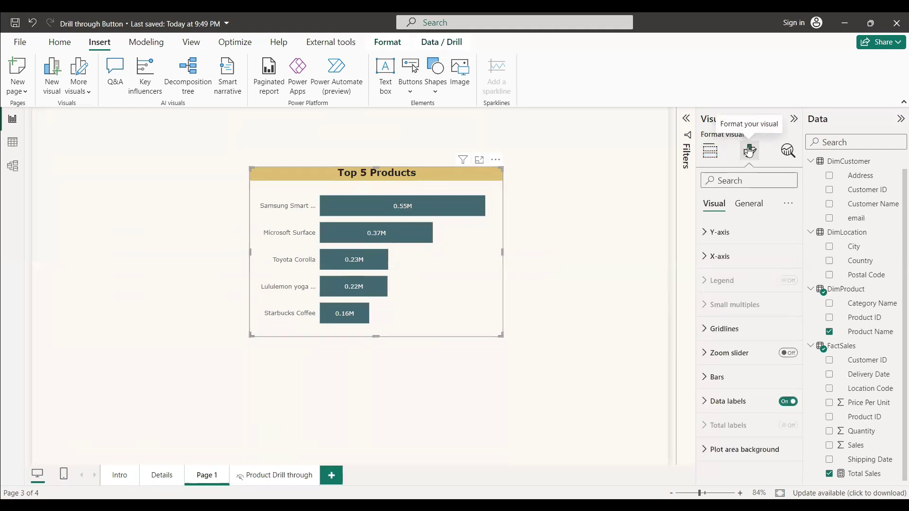
{"action": "left_click", "coordinate": [745, 211]}
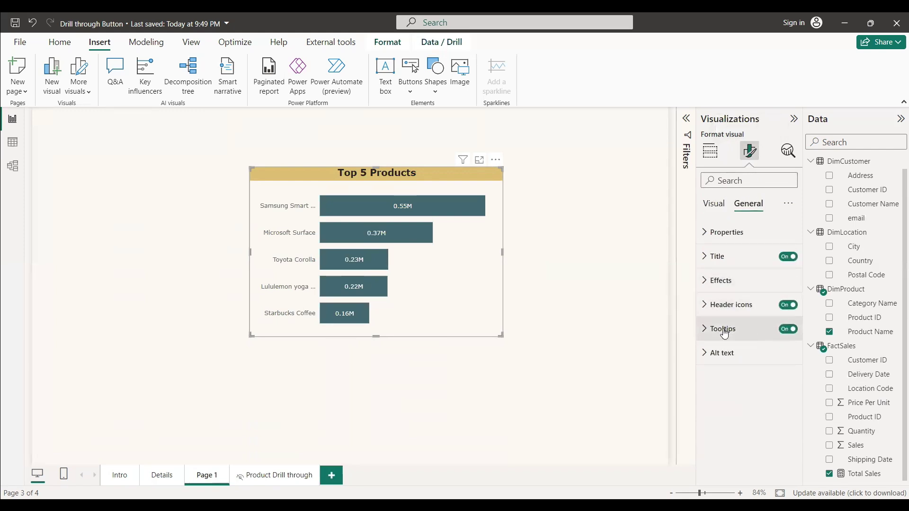
{"action": "left_click", "coordinate": [787, 329]}
{"action": "right_click", "coordinate": [399, 242]}
{"action": "mouse_move", "coordinate": [440, 303]}
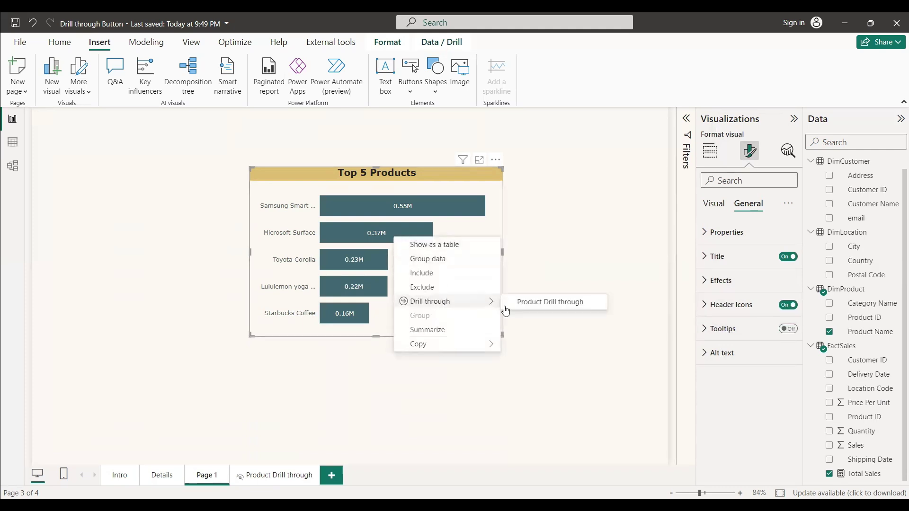
{"action": "left_click", "coordinate": [408, 181]}
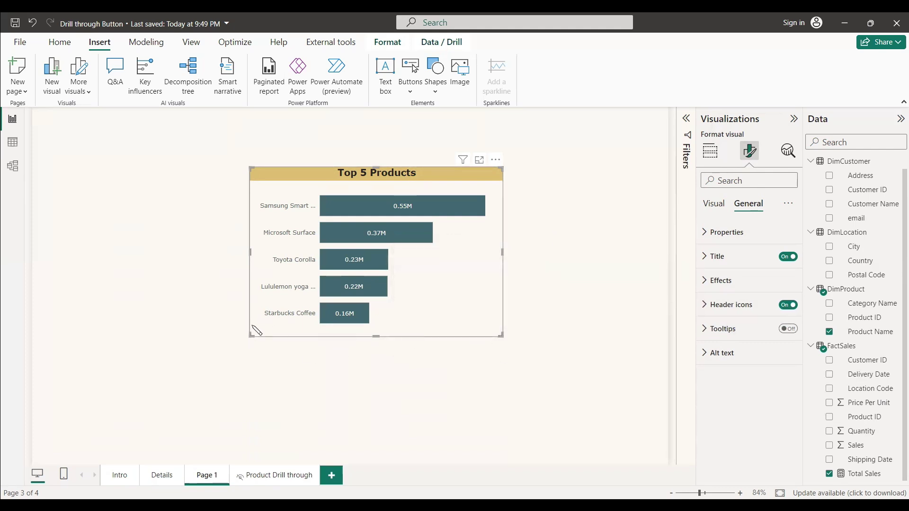
{"action": "left_click", "coordinate": [709, 152]}
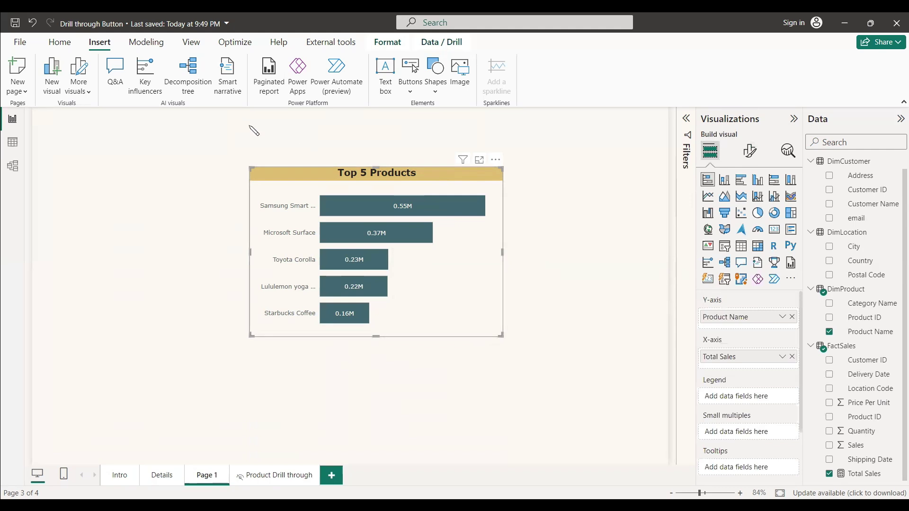
Insert a blank button below the chart and make its shape a Rounded Rectangle
{"action": "left_click", "coordinate": [411, 90]}
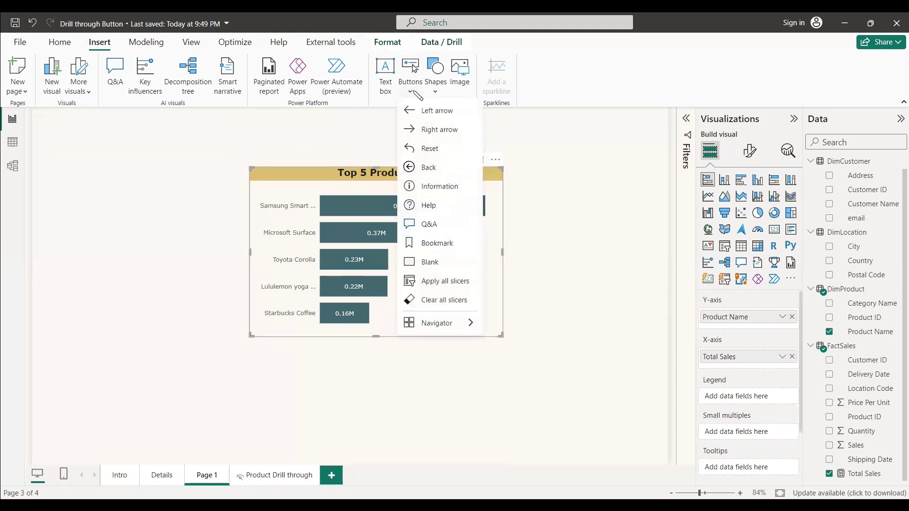
{"action": "left_click", "coordinate": [433, 262]}
{"action": "left_click_drag", "start_coordinate": [278, 378], "coordinate": [463, 353]}
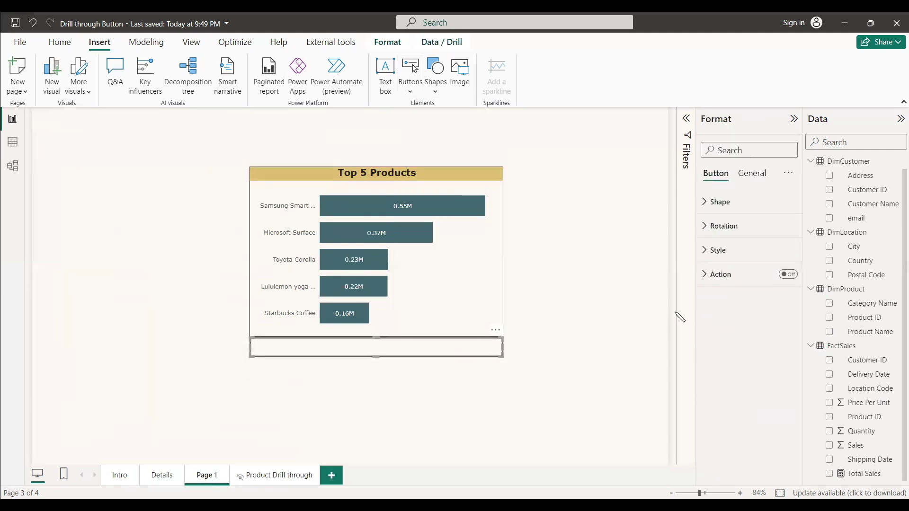
{"action": "left_click", "coordinate": [710, 202]}
{"action": "left_click", "coordinate": [786, 301]}
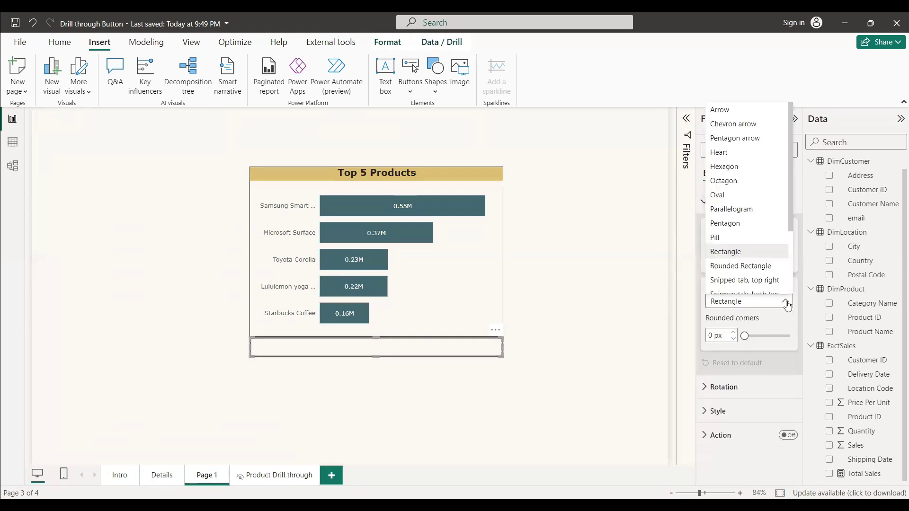
{"action": "left_click", "coordinate": [763, 264]}
Turn on the button text, labelled 'Drill through to Product' at font size 12
{"action": "left_click", "coordinate": [753, 413]}
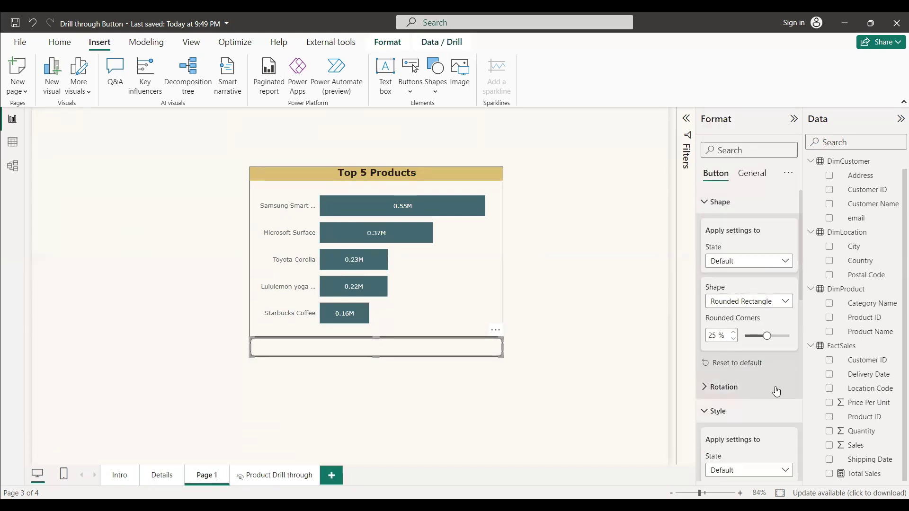
{"action": "scroll", "coordinate": [778, 386], "scroll_direction": "down", "scroll_amount": 4}
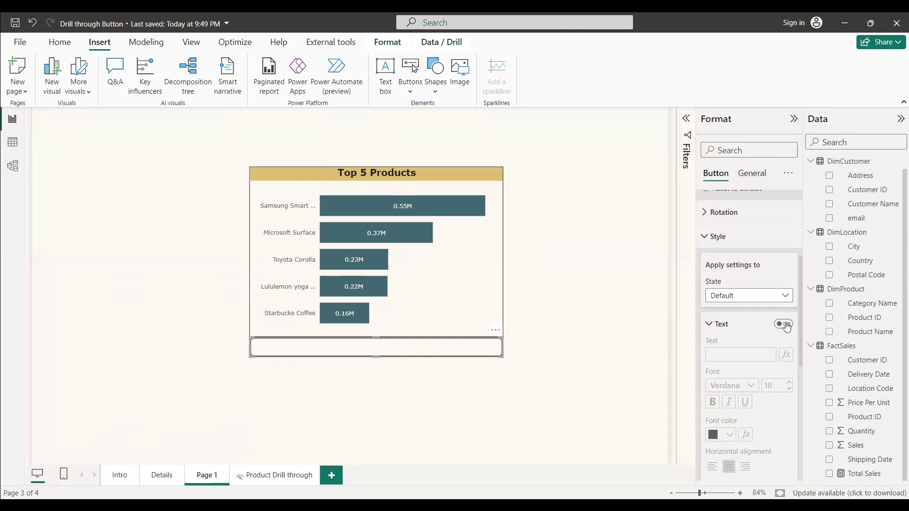
{"action": "left_click", "coordinate": [784, 325]}
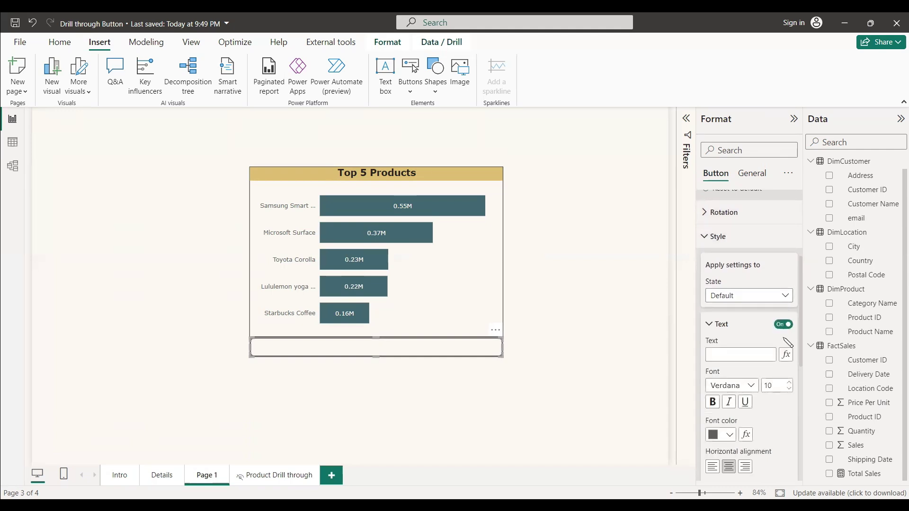
{"action": "left_click", "coordinate": [741, 357]}
{"action": "type", "text": "Drill through to Product"}
{"action": "key", "text": "Tab"}
{"action": "key", "text": "Tab"}
{"action": "key", "text": "Tab"}
{"action": "type", "text": "12"}
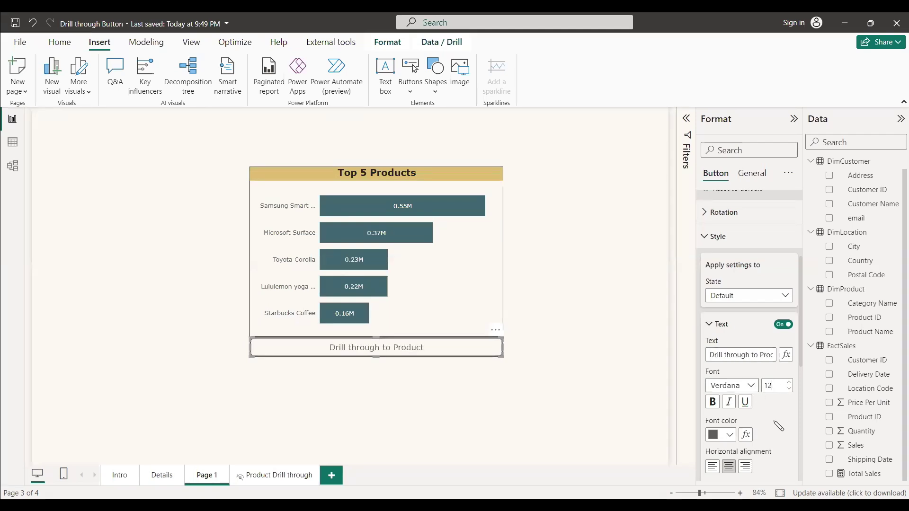
{"action": "scroll", "coordinate": [778, 426], "scroll_direction": "down", "scroll_amount": 2}
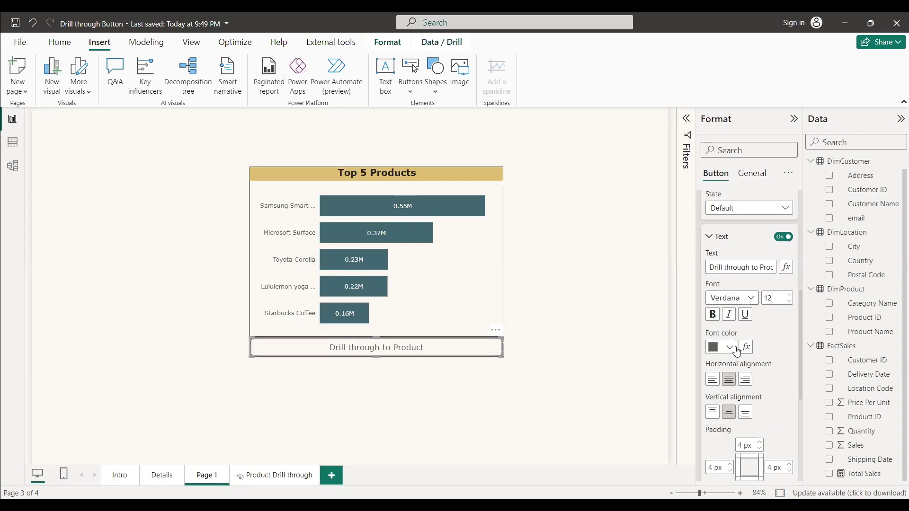
Set the button label's font colour to White
{"action": "left_click", "coordinate": [729, 347]}
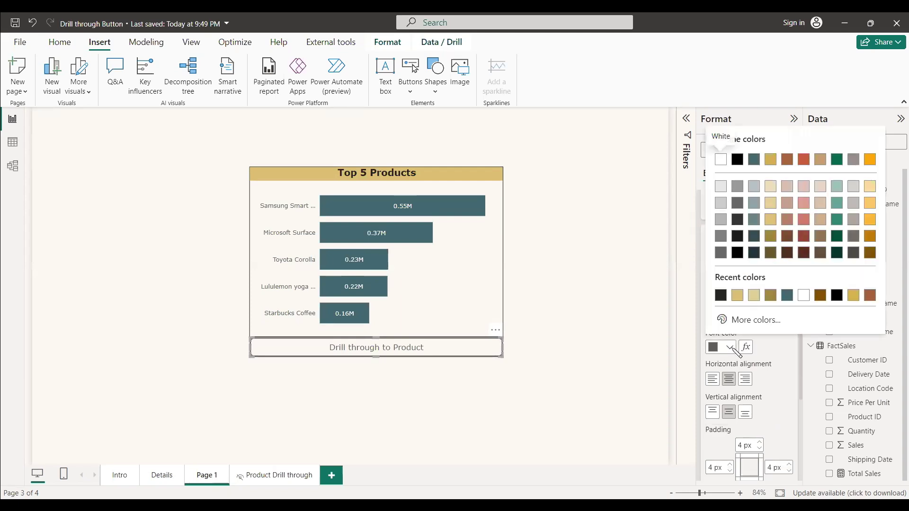
{"action": "left_click", "coordinate": [804, 299]}
{"action": "scroll", "coordinate": [773, 371], "scroll_direction": "down", "scroll_amount": 5}
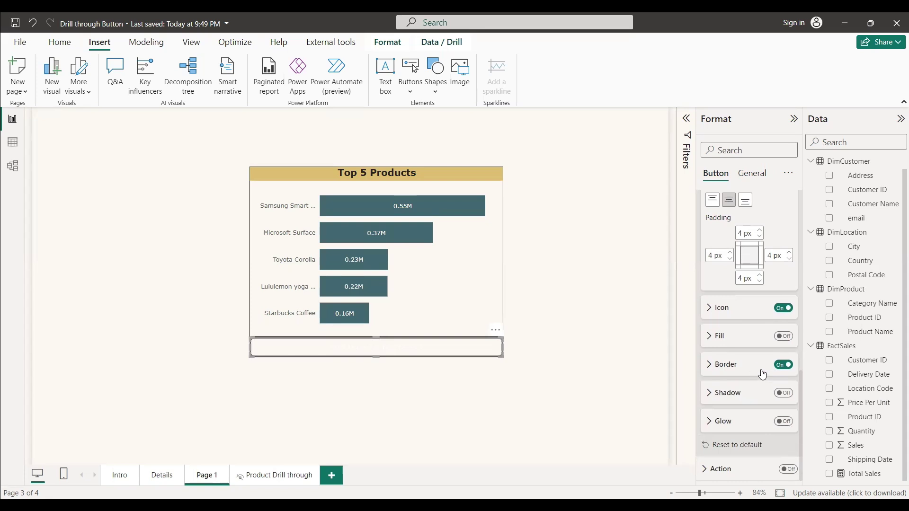
Turn on the button fill in dark teal at 0% transparency
{"action": "left_click", "coordinate": [783, 336]}
{"action": "left_click", "coordinate": [726, 337]}
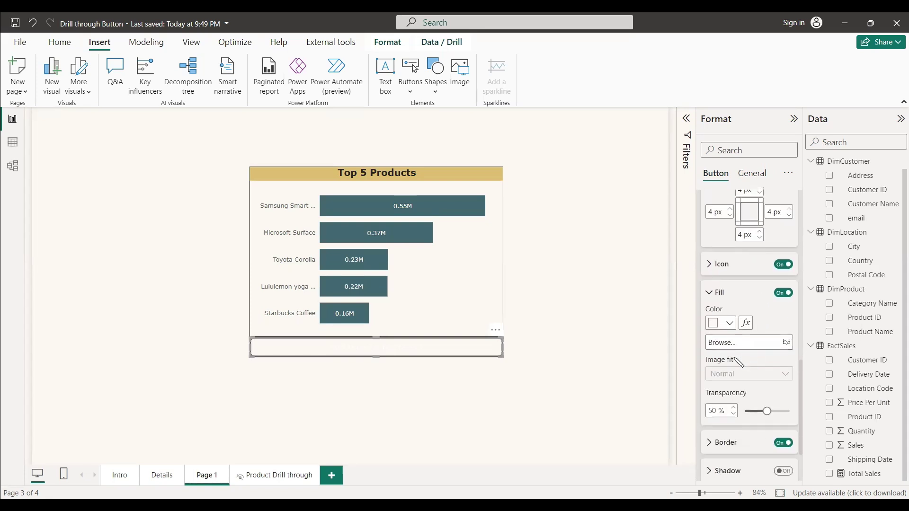
{"action": "left_click", "coordinate": [732, 326]}
{"action": "left_click", "coordinate": [803, 271]}
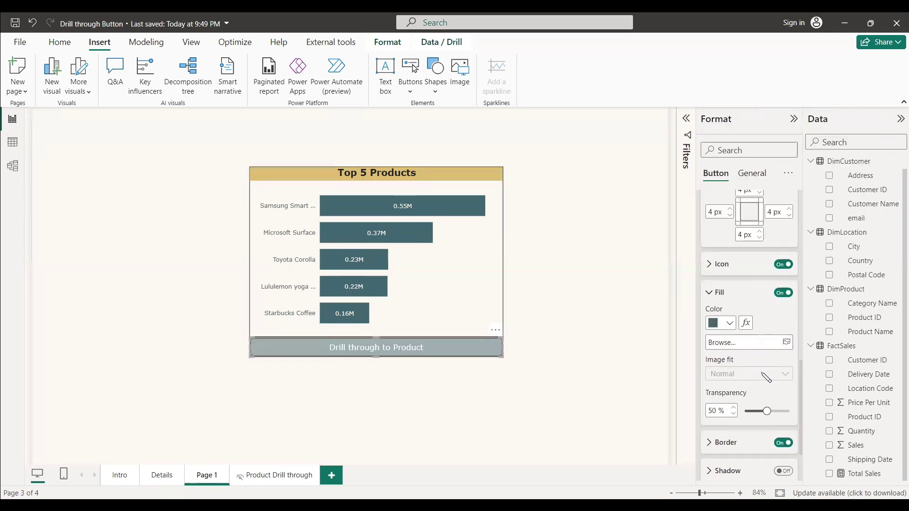
{"action": "left_click_drag", "start_coordinate": [766, 411], "coordinate": [744, 411]}
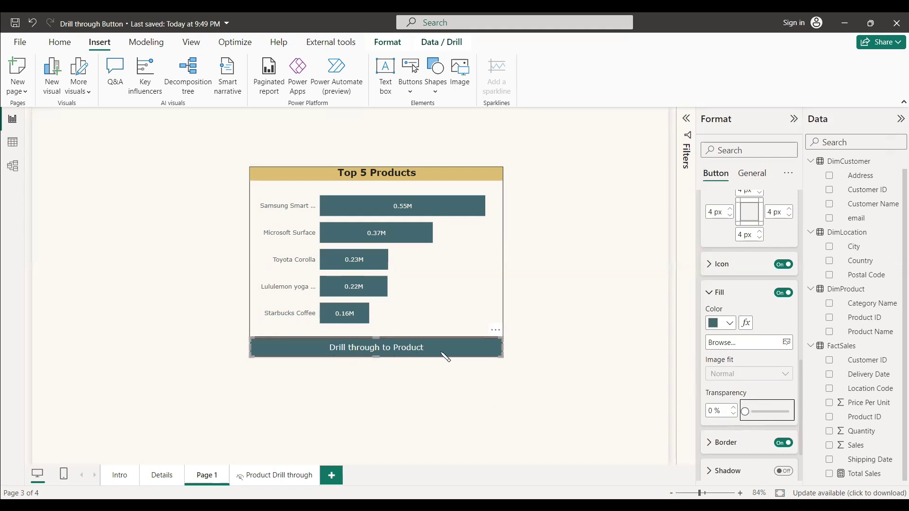
{"action": "scroll", "coordinate": [757, 438], "scroll_direction": "down", "scroll_amount": 3}
{"action": "scroll", "coordinate": [756, 417], "scroll_direction": "up", "scroll_amount": 10}
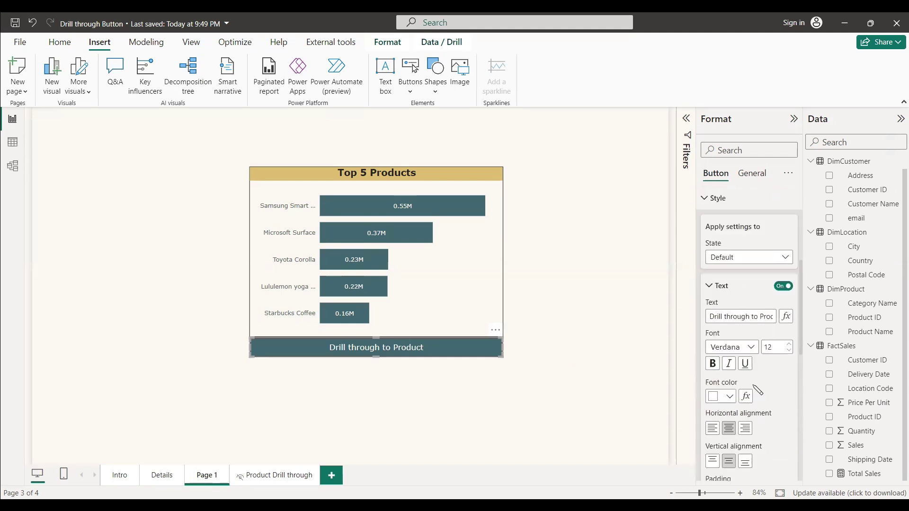
{"action": "left_click", "coordinate": [703, 208]}
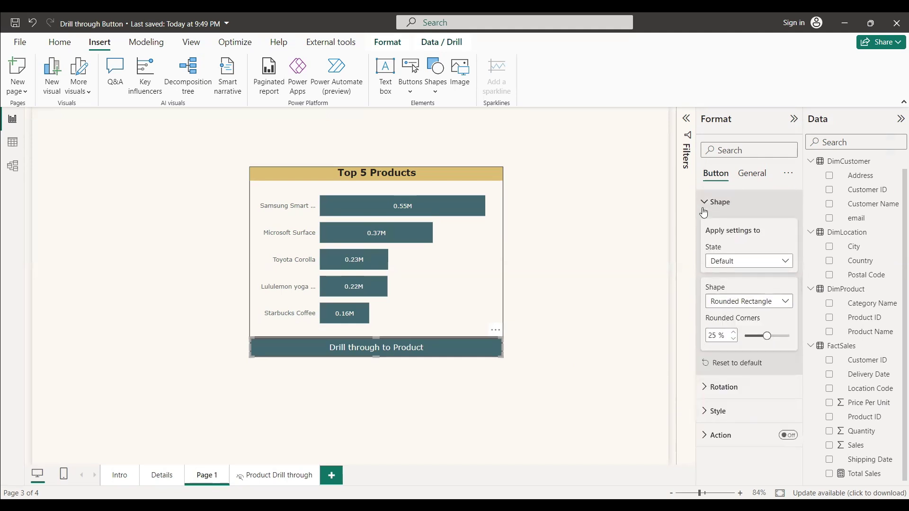
Turn on the button action as Drill through with destination Product Drill through
{"action": "left_click", "coordinate": [706, 435]}
{"action": "left_click", "coordinate": [788, 273]}
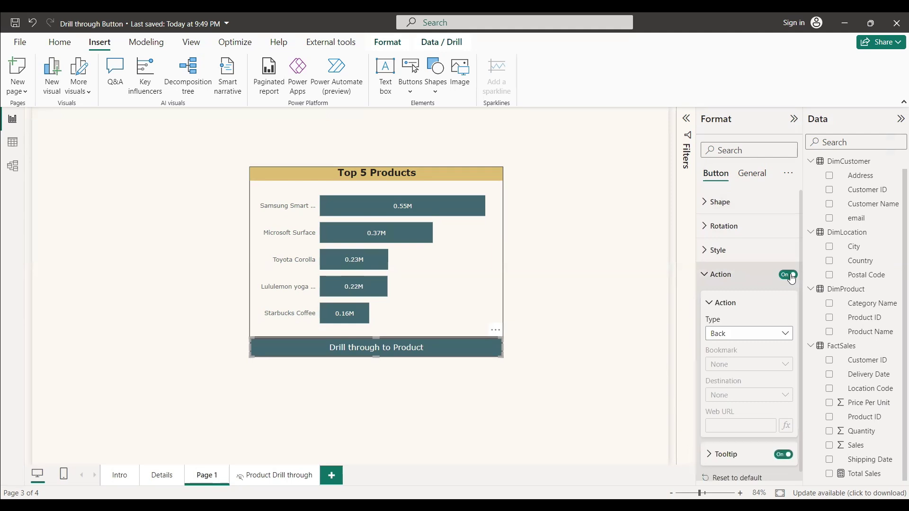
{"action": "left_click", "coordinate": [785, 325]}
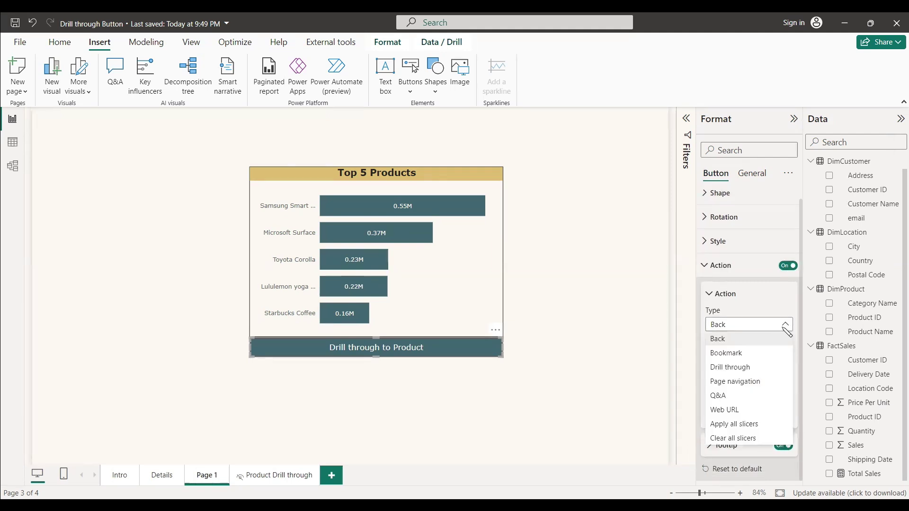
{"action": "left_click", "coordinate": [739, 369]}
{"action": "left_click", "coordinate": [767, 386]}
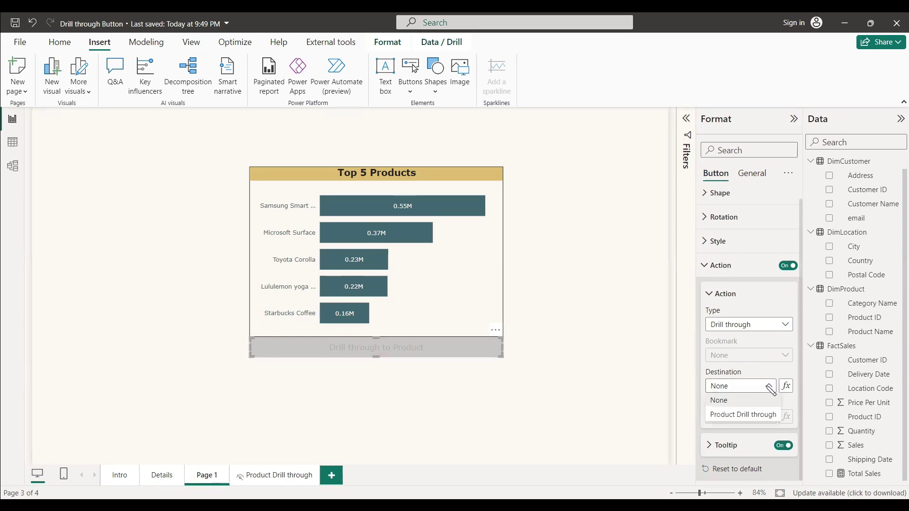
{"action": "left_click", "coordinate": [744, 362]}
{"action": "left_click", "coordinate": [766, 387]}
{"action": "left_click", "coordinate": [761, 399]}
{"action": "left_click", "coordinate": [758, 386]}
{"action": "left_click", "coordinate": [742, 413]}
Expand the button's tooltip settings and check the button on the report canvas
{"action": "left_click", "coordinate": [710, 446]}
{"action": "scroll", "coordinate": [757, 389], "scroll_direction": "down", "scroll_amount": 2}
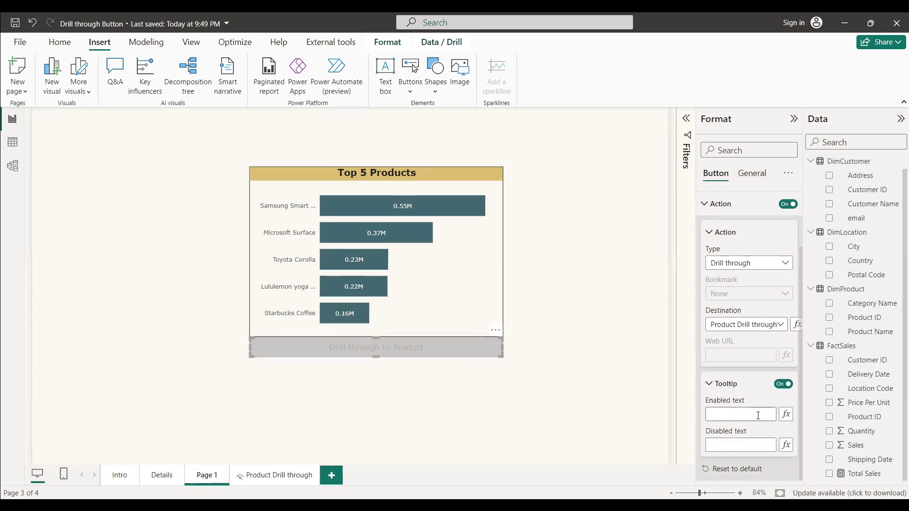
{"action": "mouse_move", "coordinate": [416, 350]}
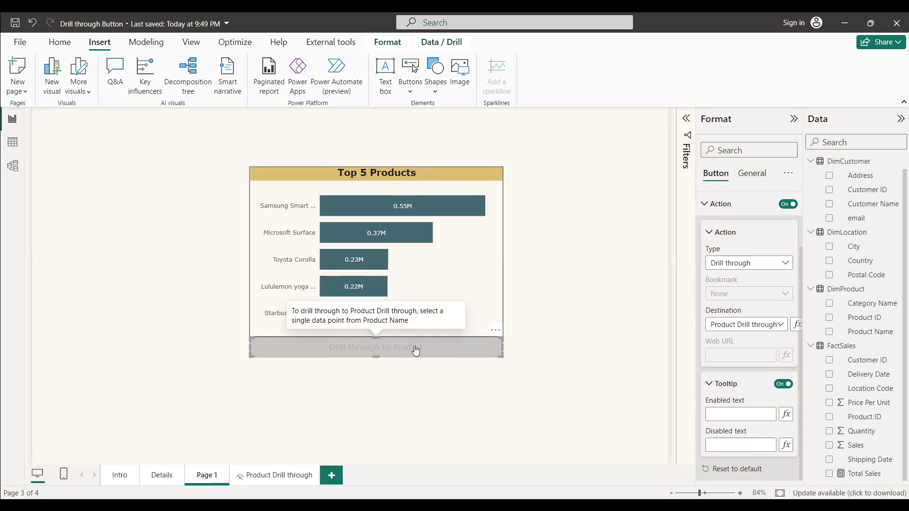
{"action": "scroll", "coordinate": [712, 303], "scroll_direction": "up", "scroll_amount": 3}
{"action": "left_click", "coordinate": [705, 283]}
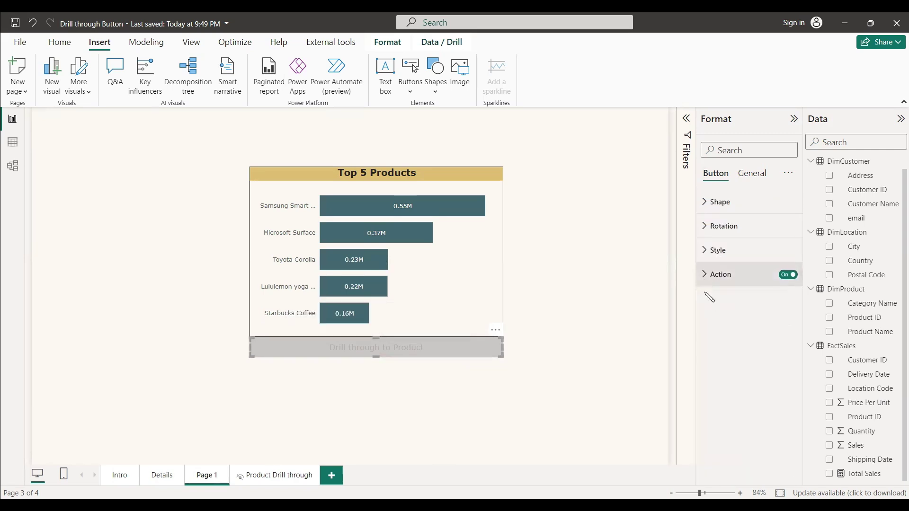
{"action": "left_click", "coordinate": [592, 326]}
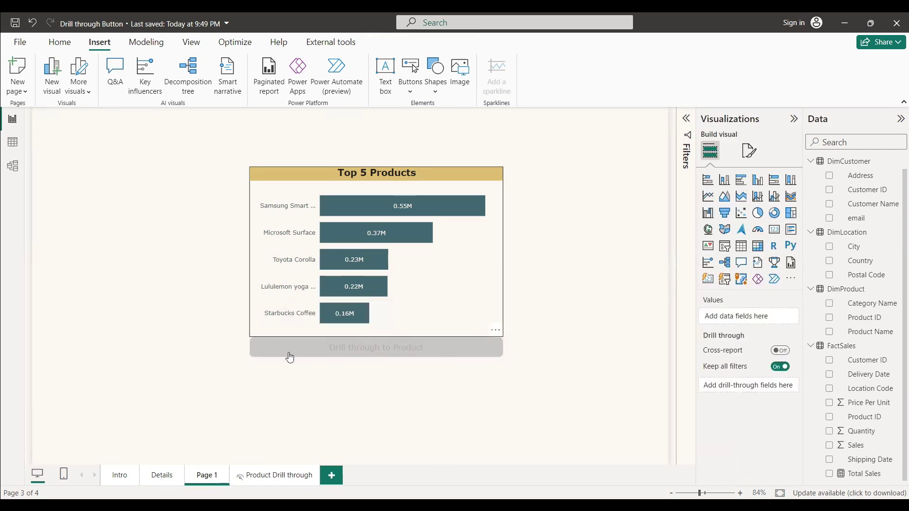
{"action": "left_click", "coordinate": [407, 348]}
{"action": "left_click", "coordinate": [592, 313]}
{"action": "left_click", "coordinate": [364, 261]}
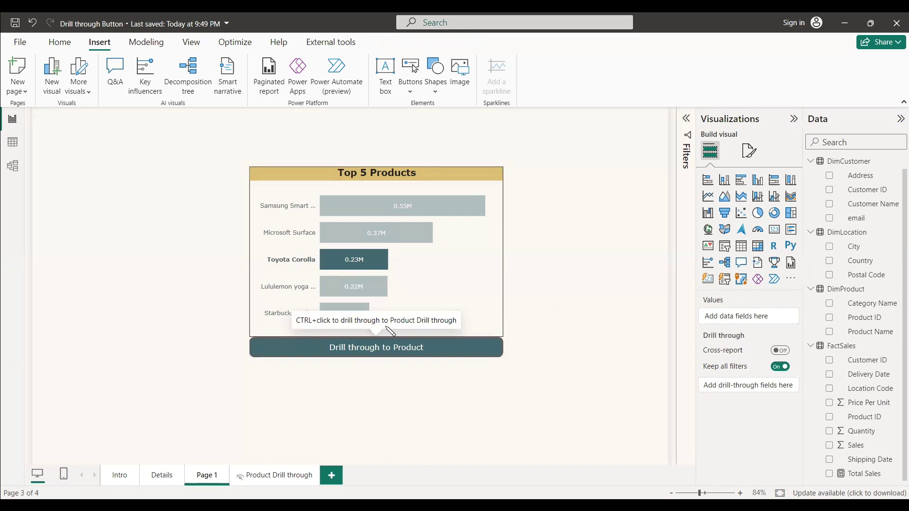
{"action": "left_click", "coordinate": [397, 356], "text": "ctrl"}
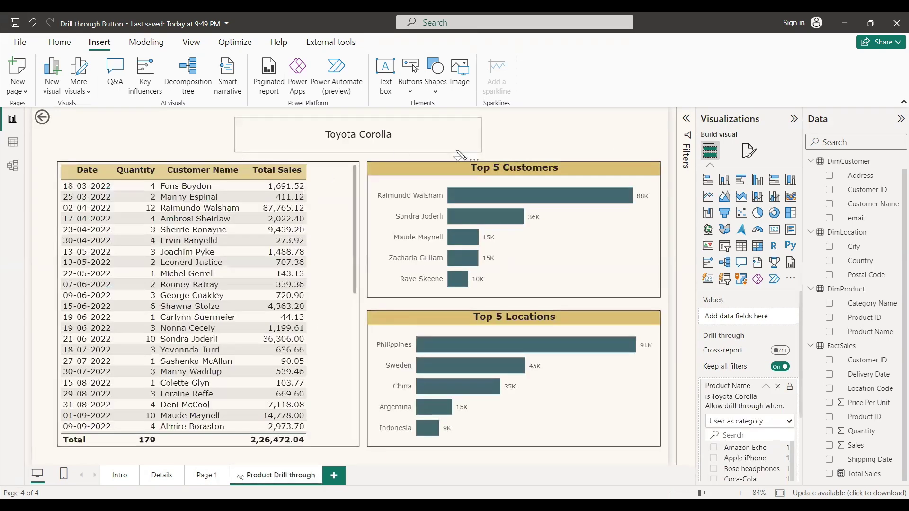
{"action": "left_click", "coordinate": [42, 117], "text": "ctrl"}
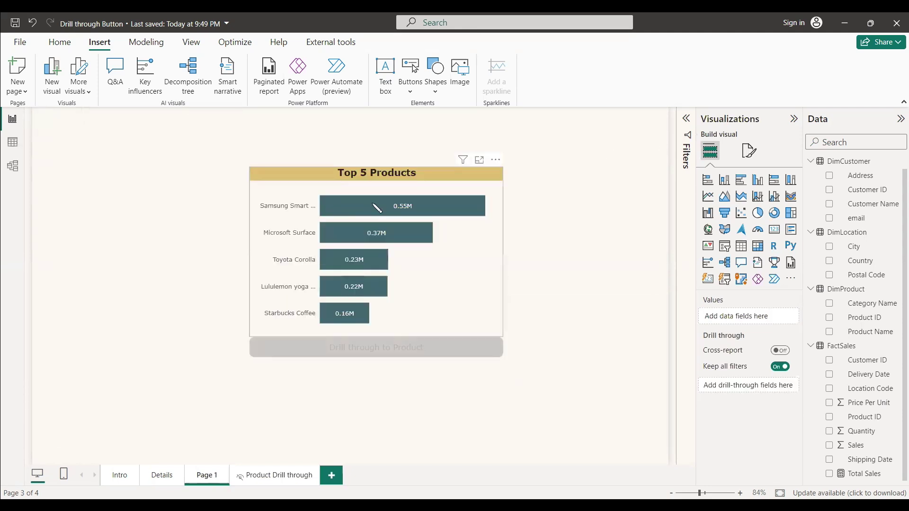
{"action": "left_click", "coordinate": [377, 207]}
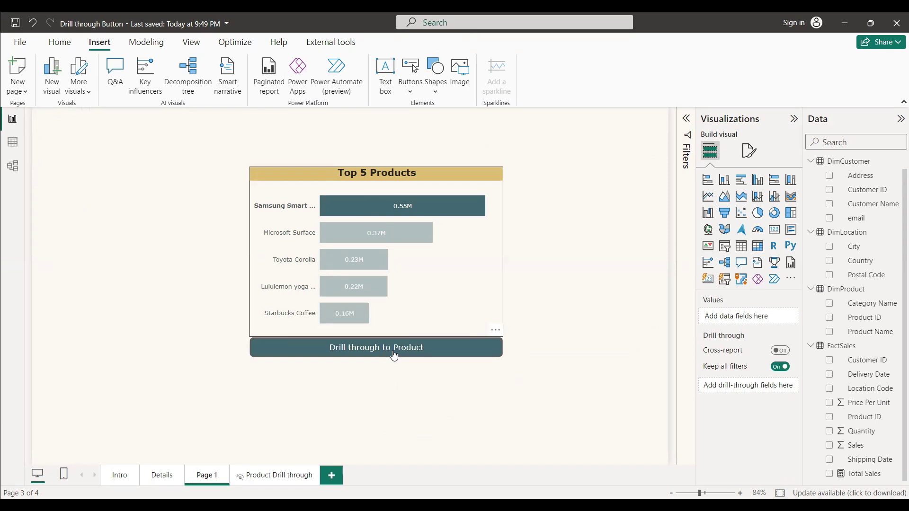
{"action": "left_click", "coordinate": [394, 355], "text": "ctrl"}
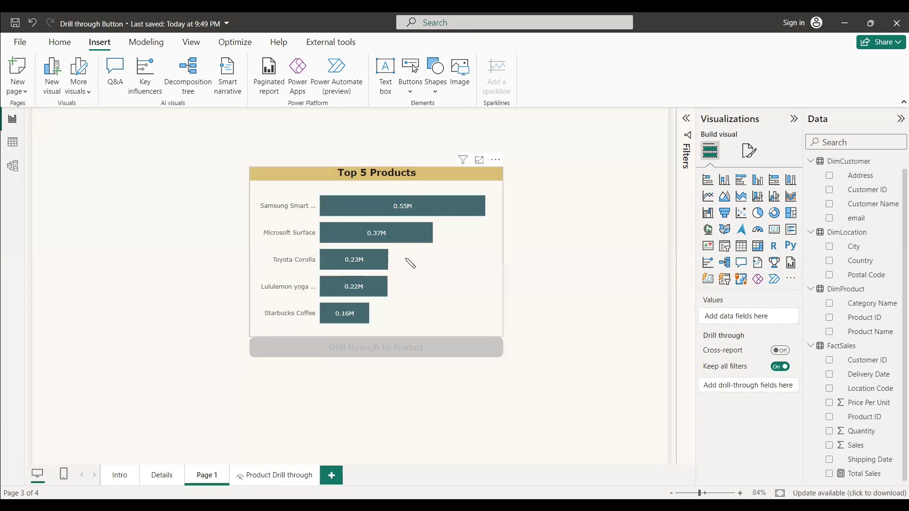
{"action": "right_click", "coordinate": [416, 285]}
{"action": "key", "text": "Escape"}
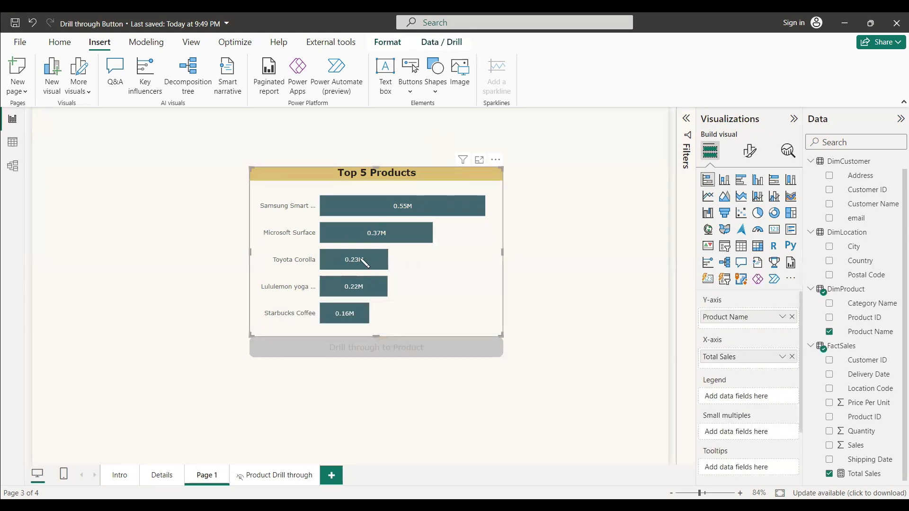
{"action": "left_click", "coordinate": [366, 273]}
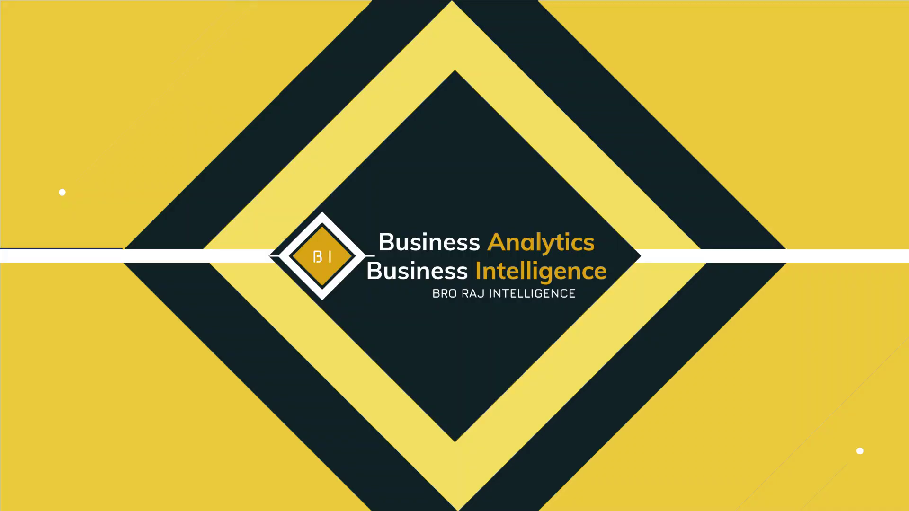